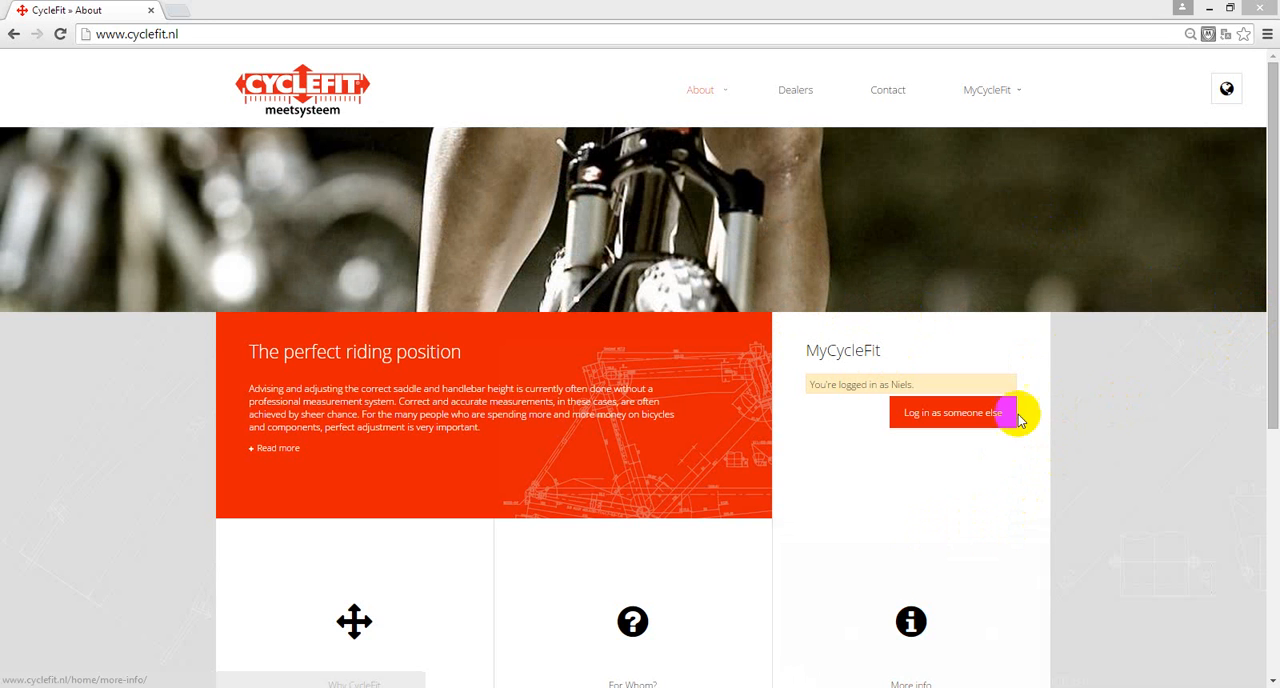
- Start a new CycleFit Frame Finder measurement using the Male quick start
mouse_move(1020, 96)
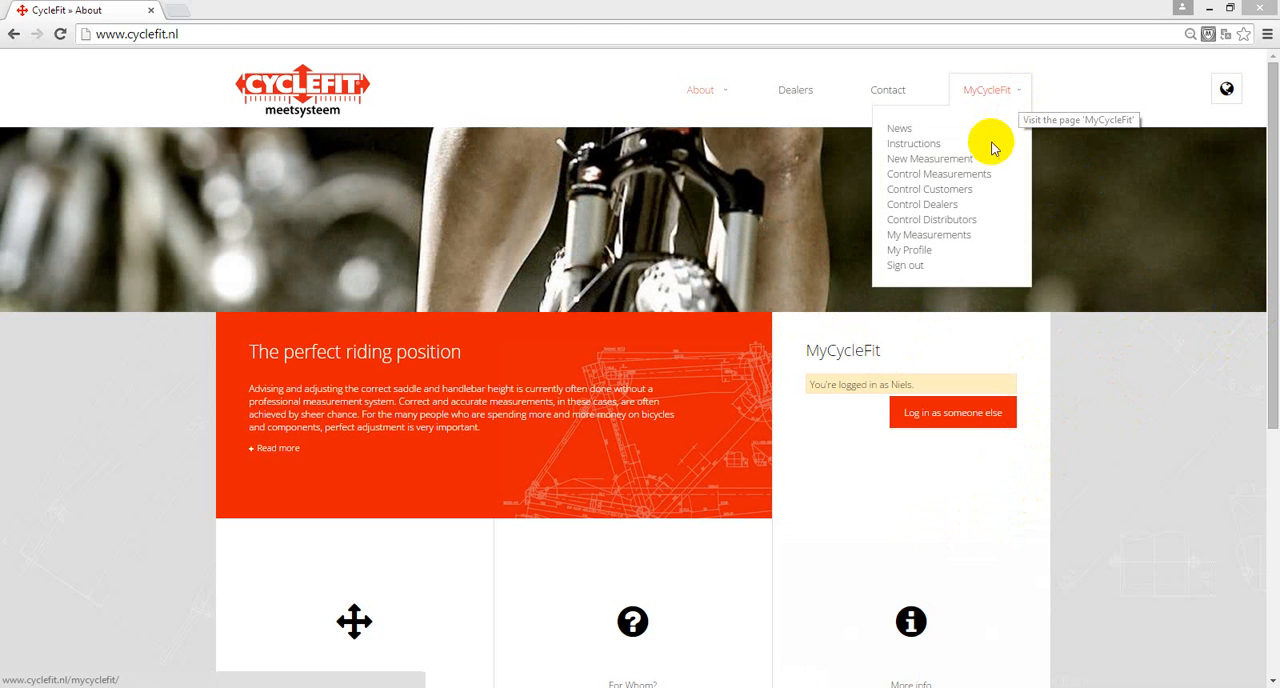
click(957, 161)
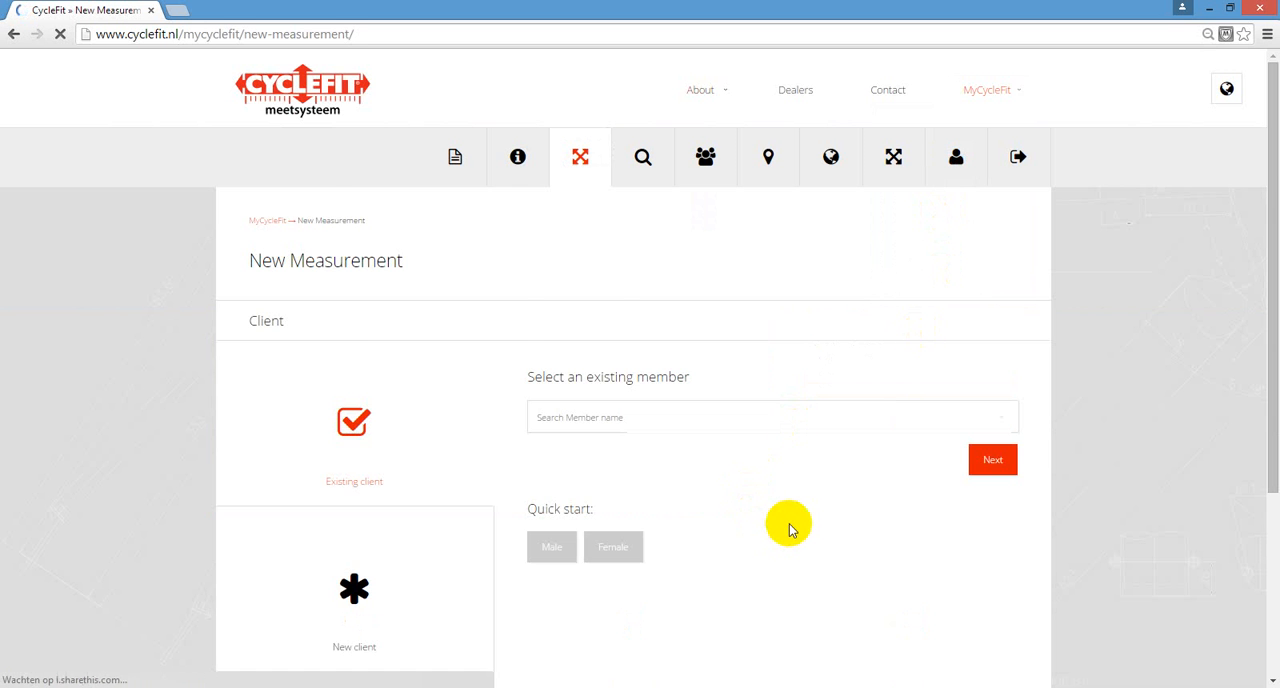
scroll(791, 523, down, 1)
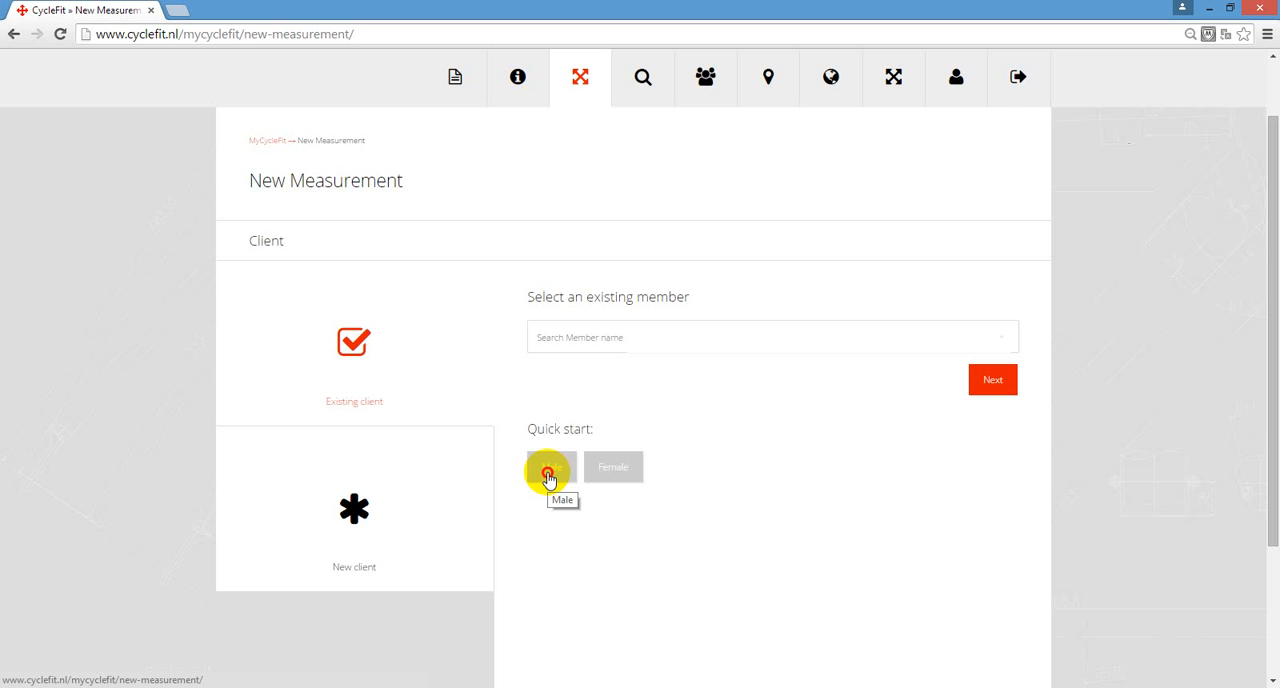
click(548, 474)
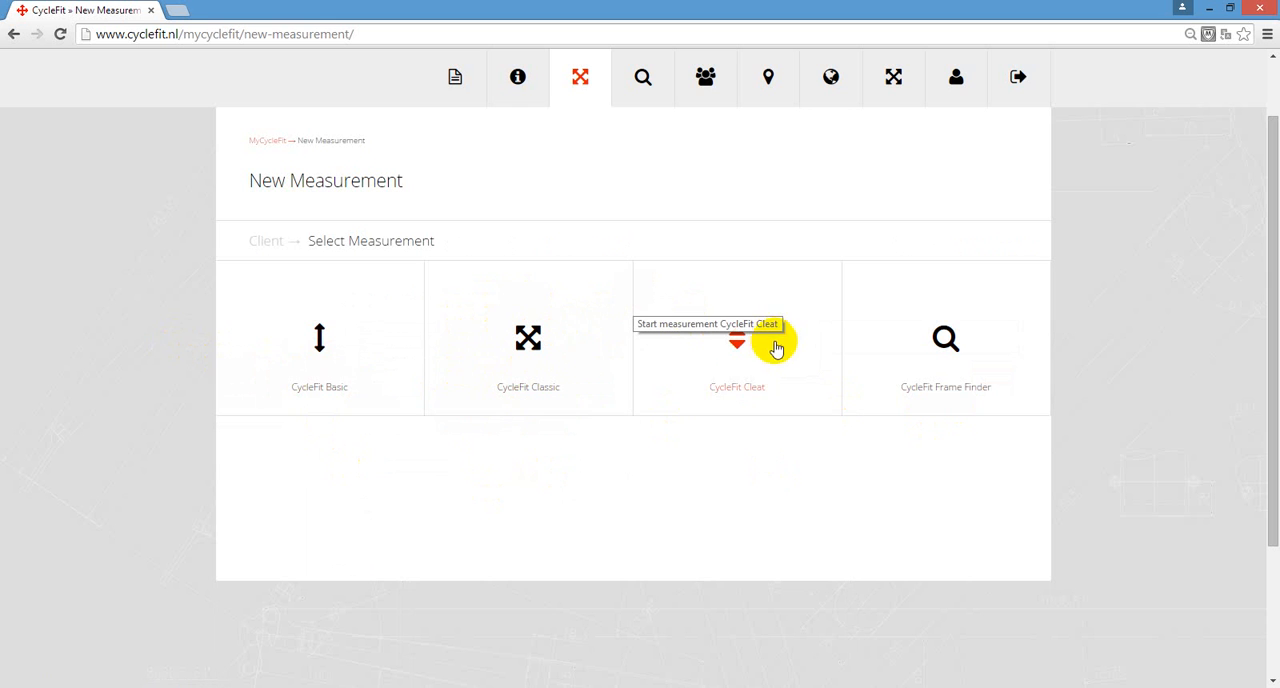
click(933, 357)
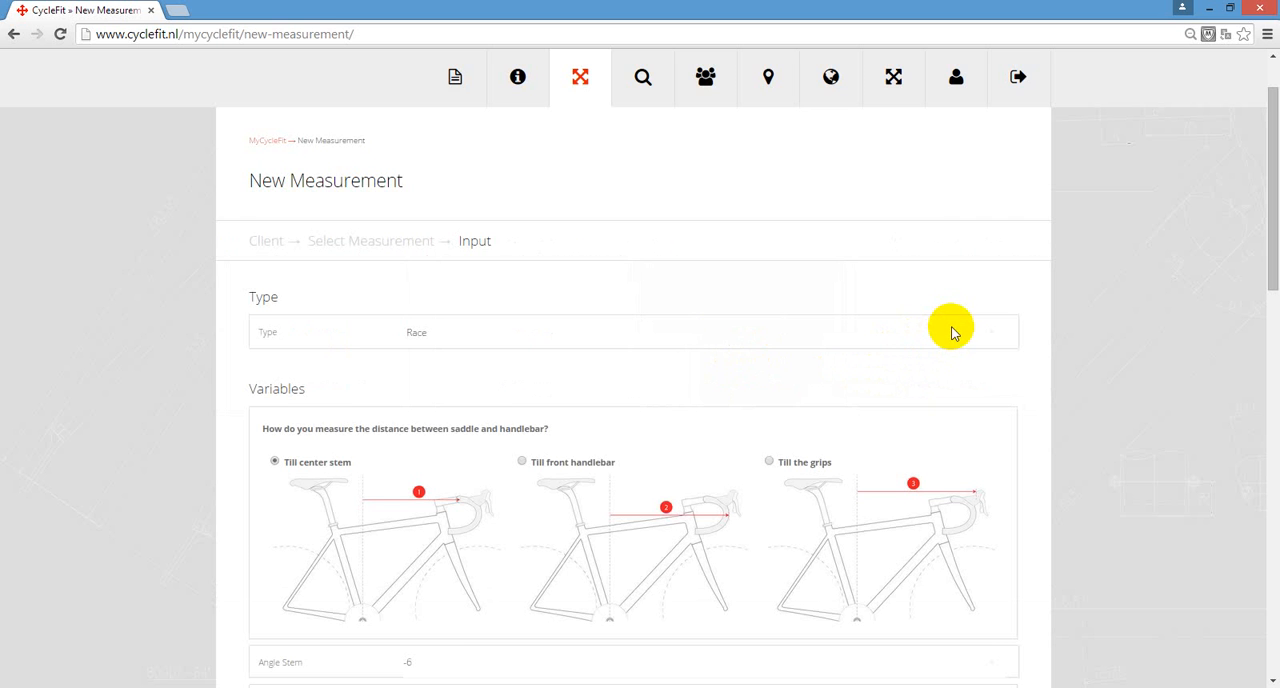
- Choose Race as the bike type for the measurement
scroll(950, 332, down, 1)
click(437, 255)
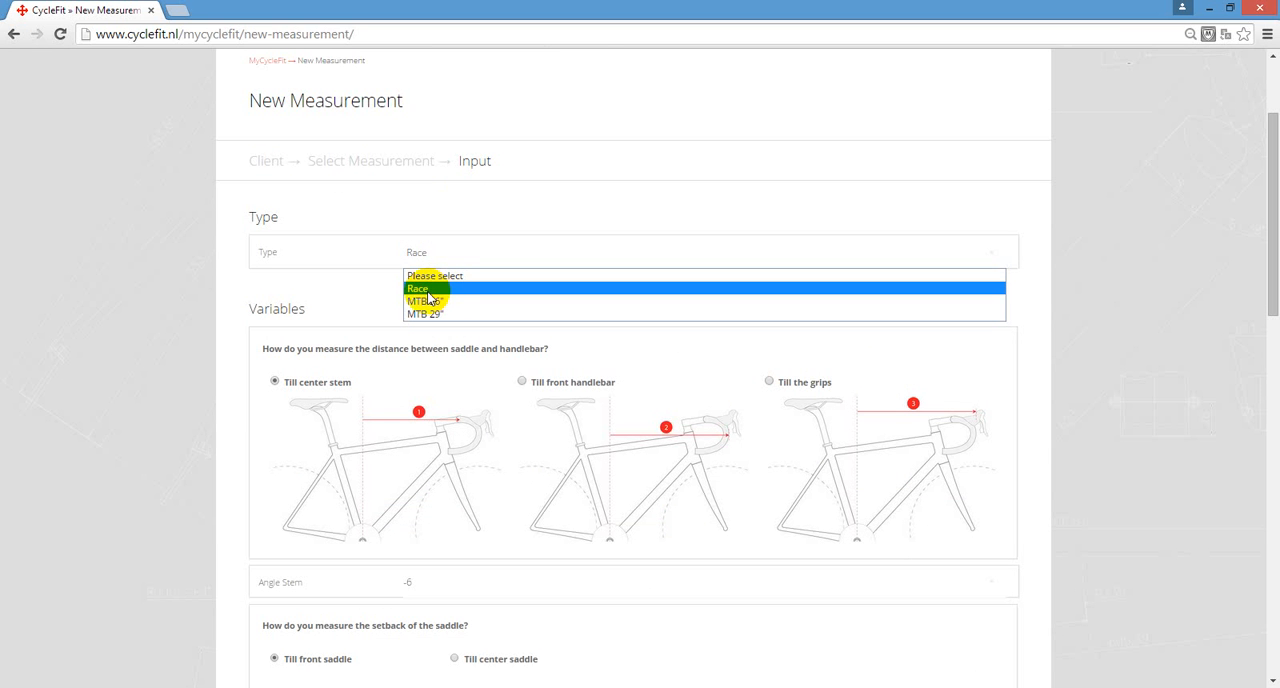
click(420, 289)
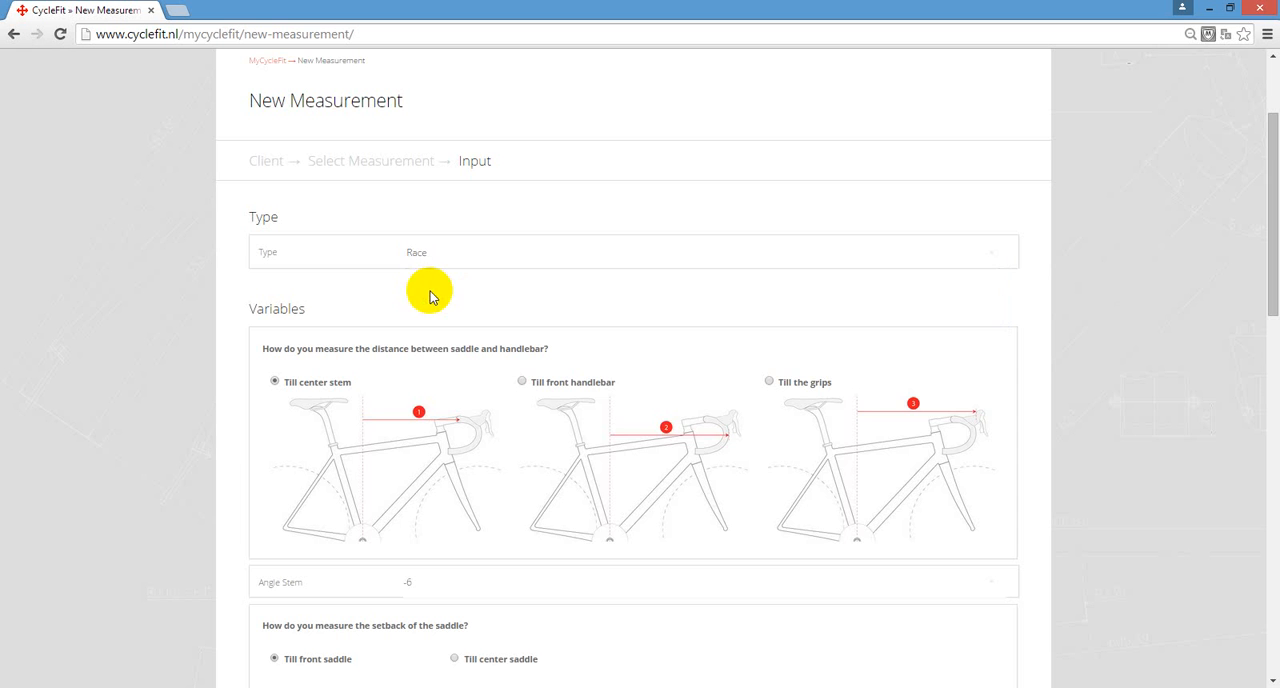
- Try measuring the saddle-to-handlebar distance till the grips, with the handlebar set to manual entry
scroll(420, 296, down, 2)
scroll(318, 244, down, 1)
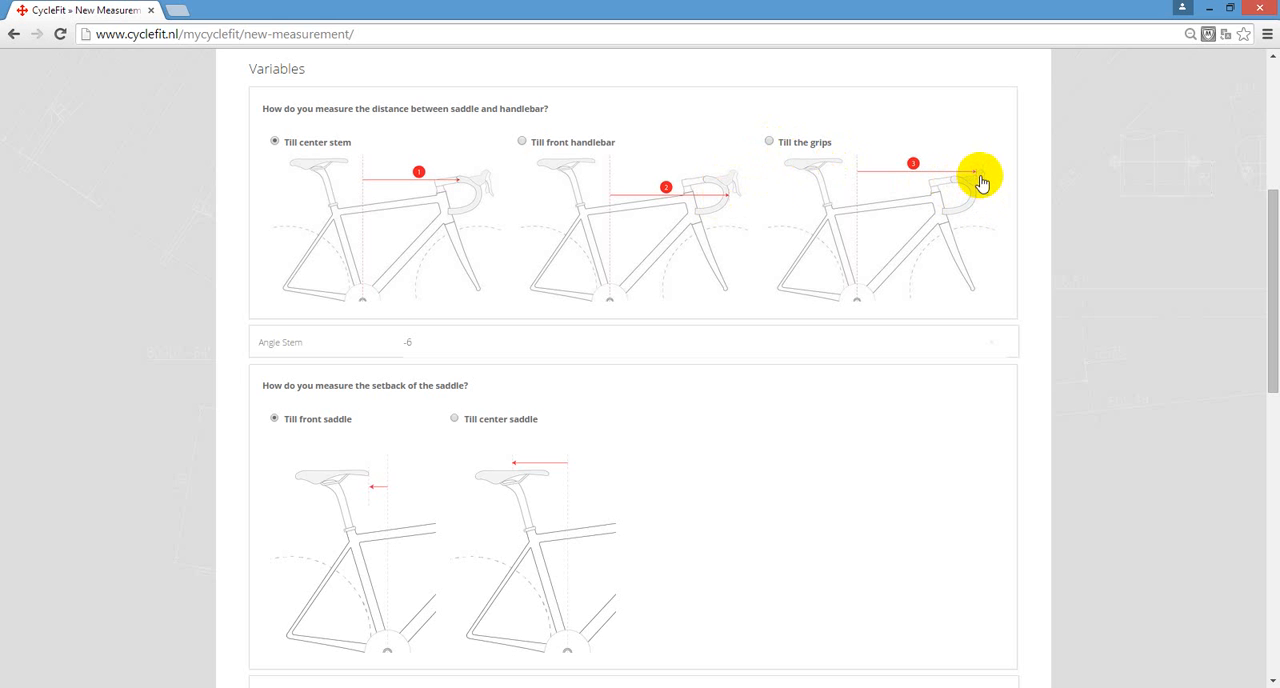
click(771, 144)
click(433, 346)
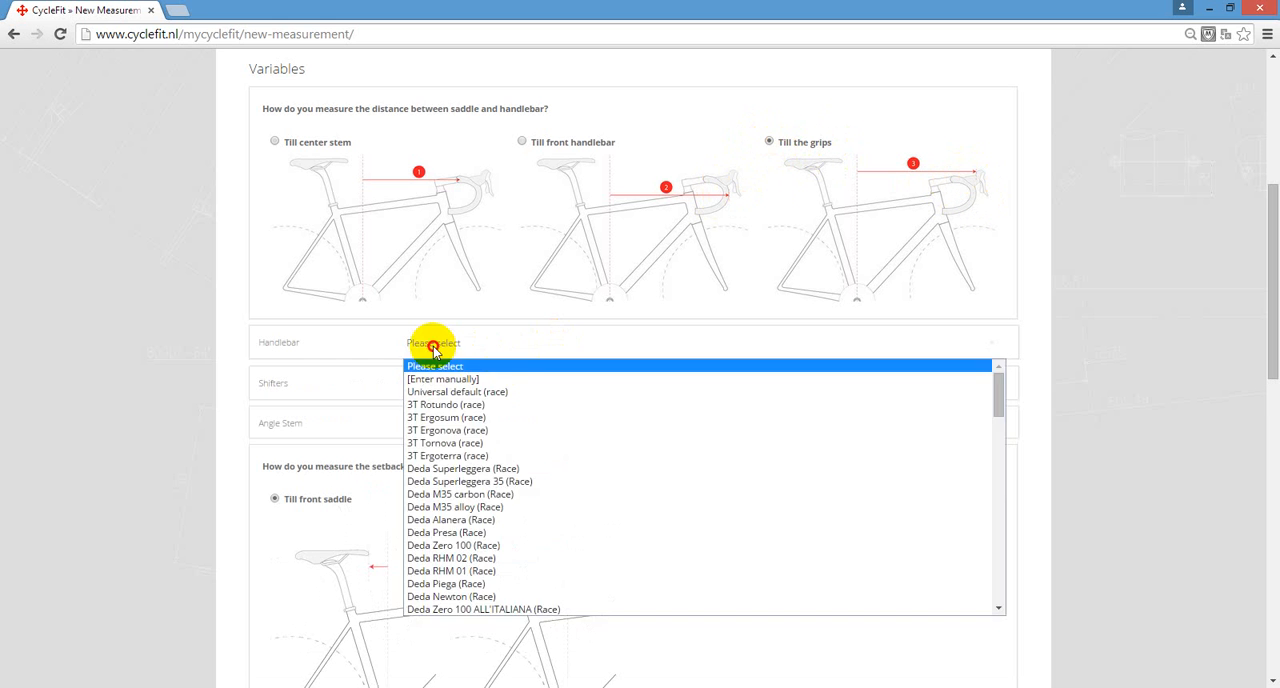
click(433, 346)
click(433, 346)
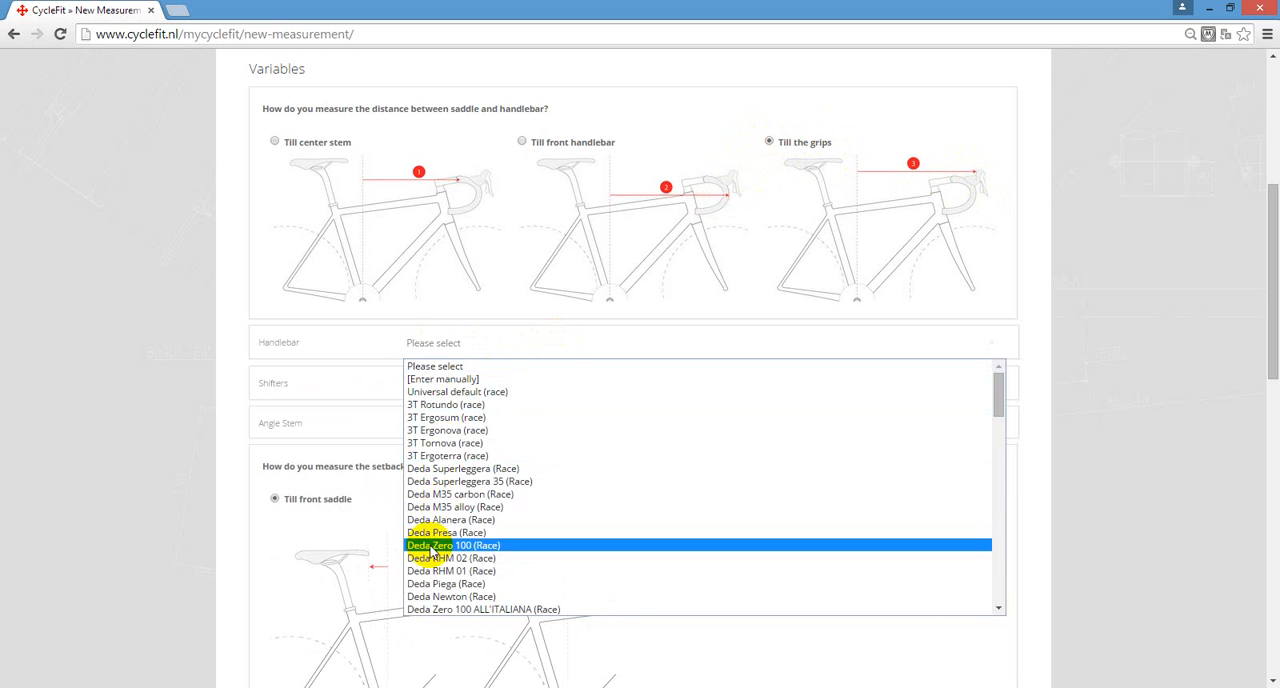
scroll(432, 550, down, 12)
scroll(460, 508, up, 10)
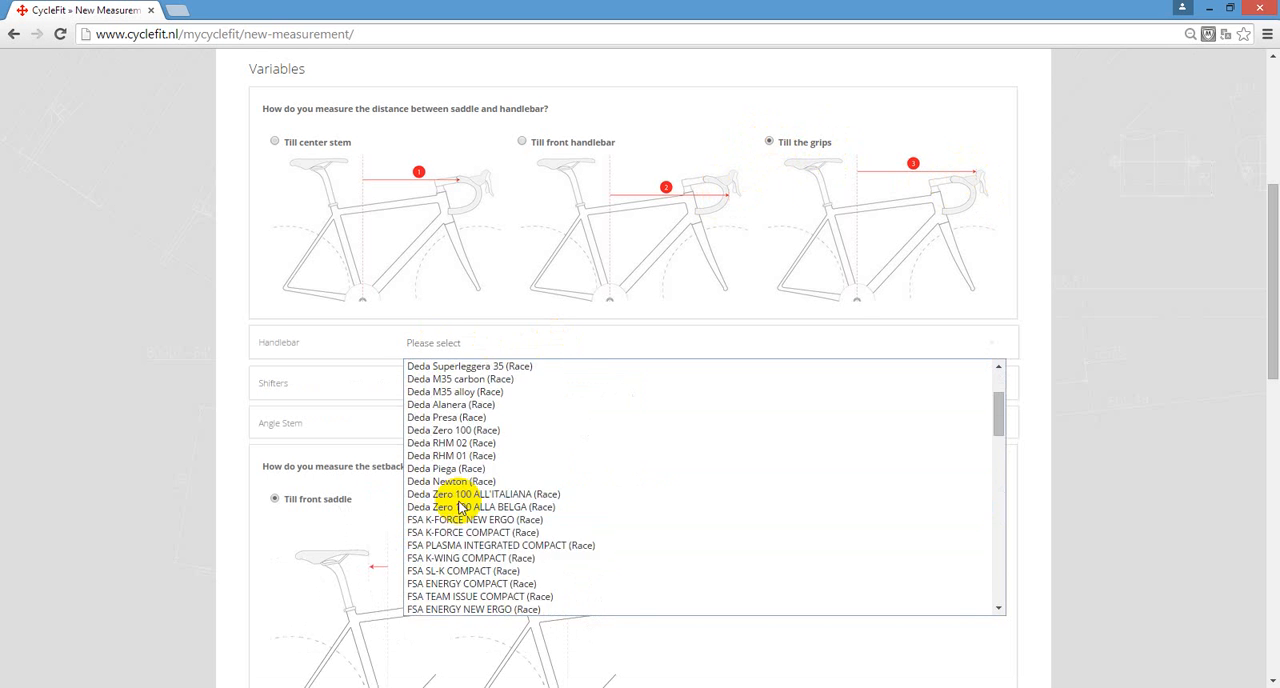
scroll(460, 508, up, 3)
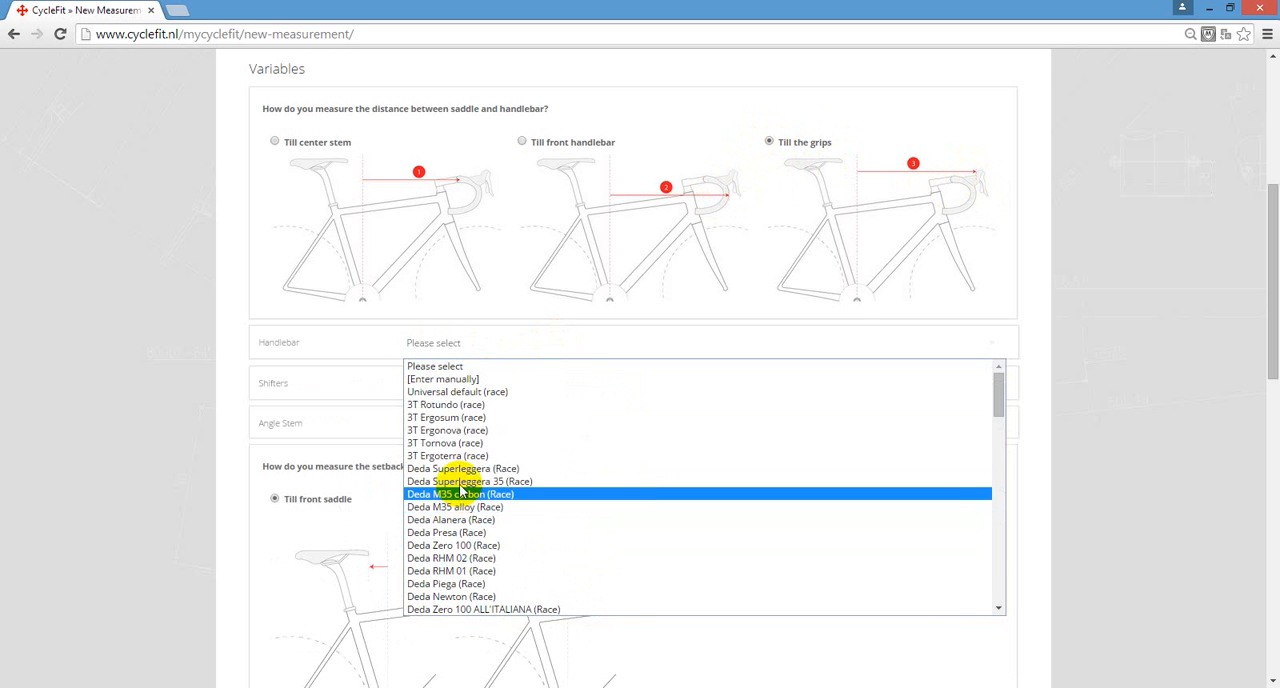
click(455, 380)
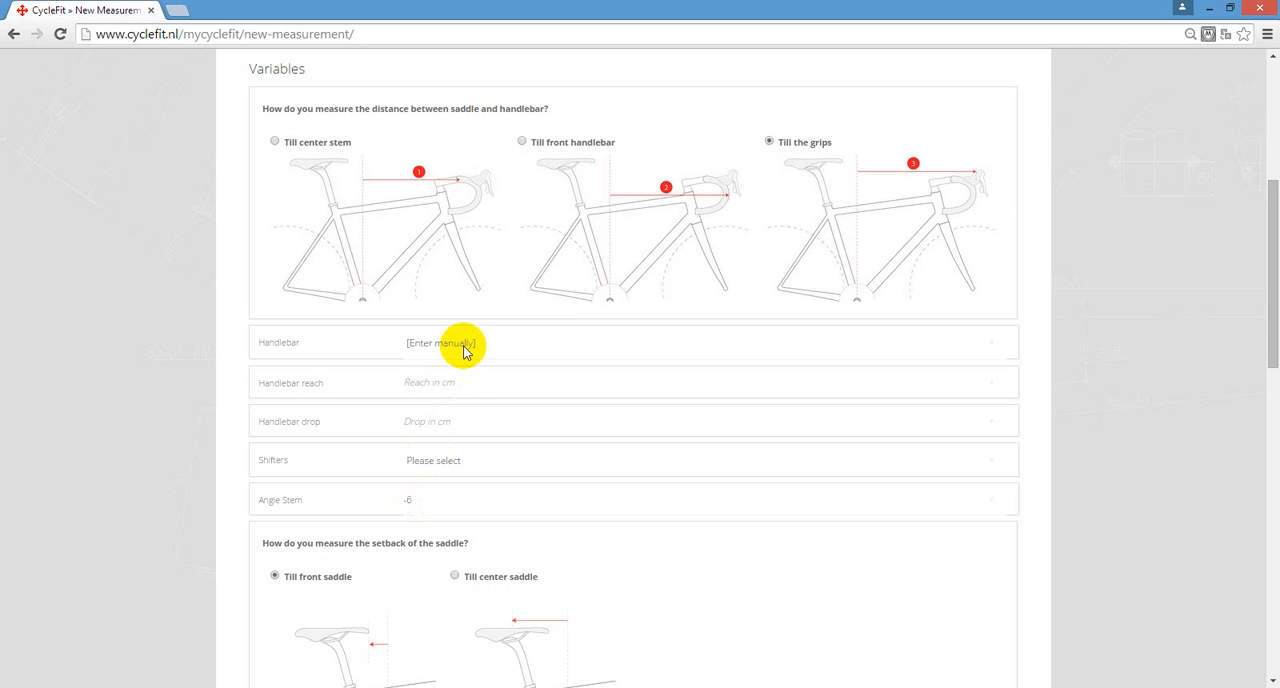
- Try manual entry for the shifters, clear that choice, and return the saddle-to-handlebar measurement method to Till center stem
click(428, 466)
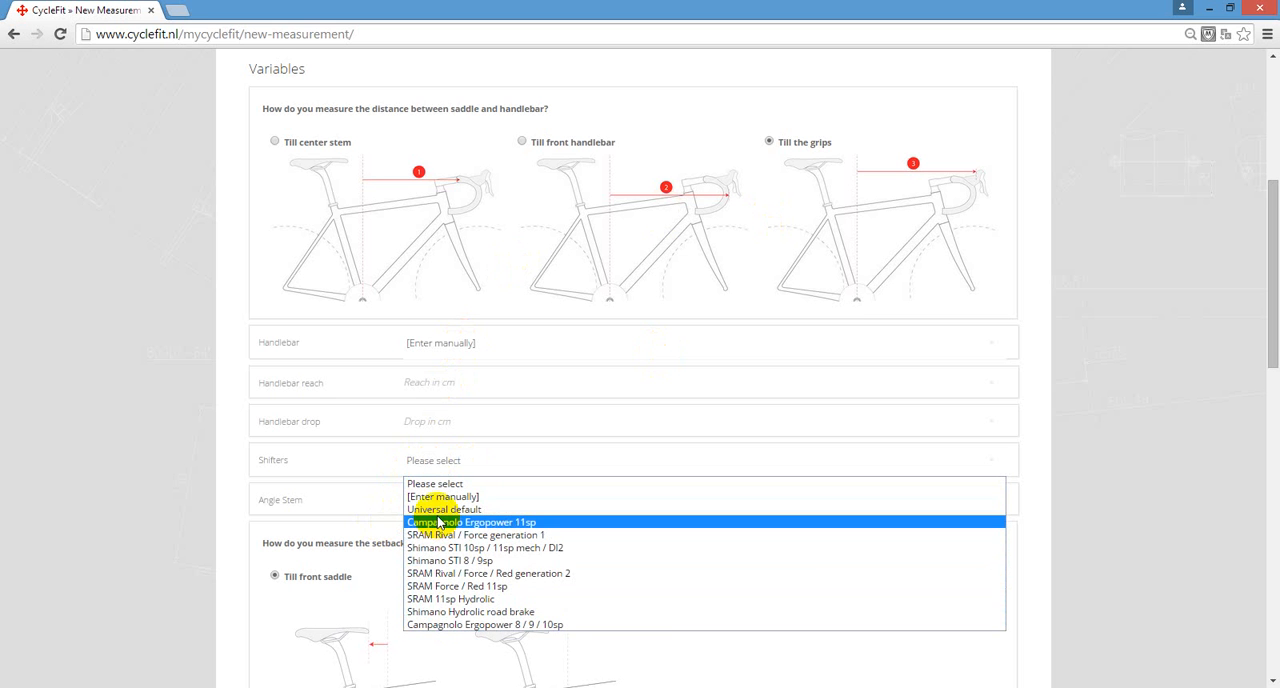
click(442, 497)
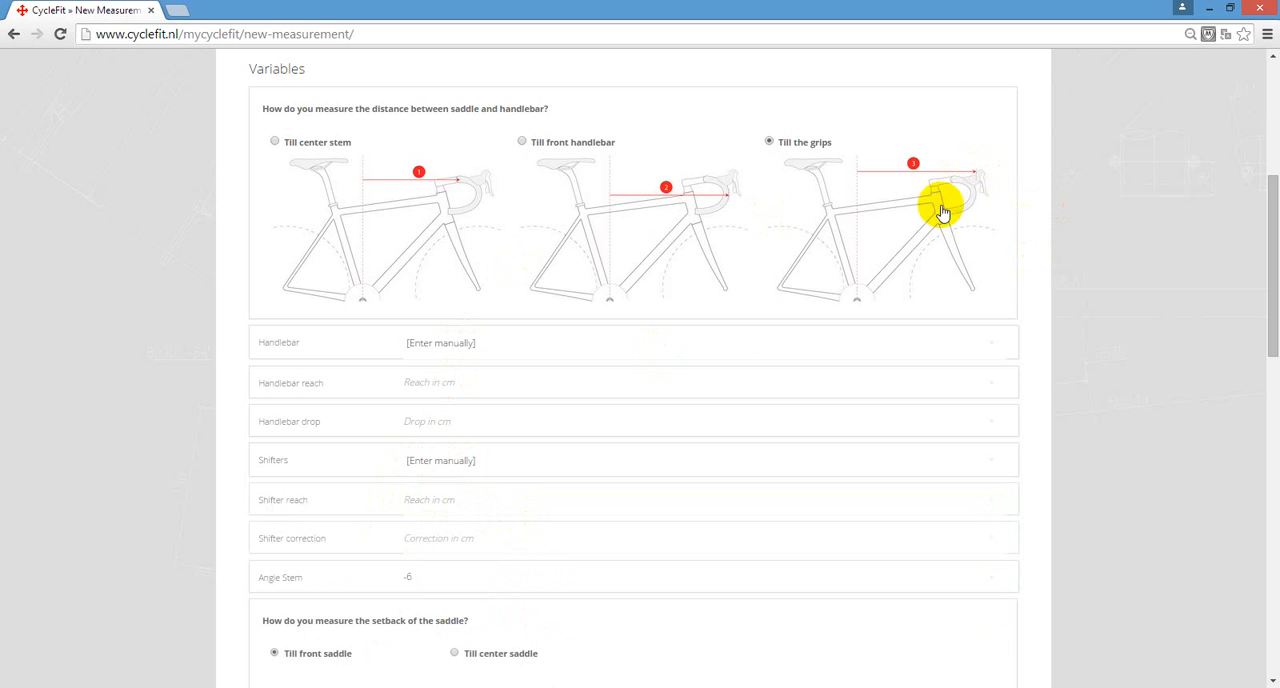
click(457, 463)
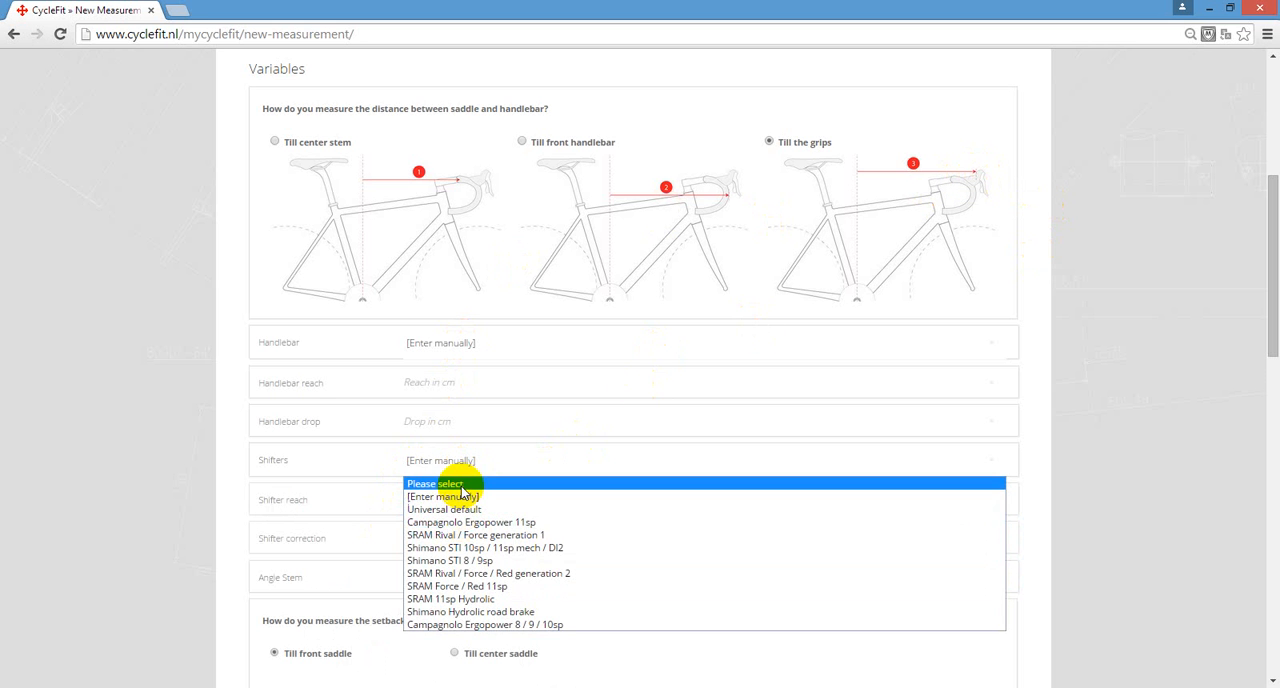
click(461, 486)
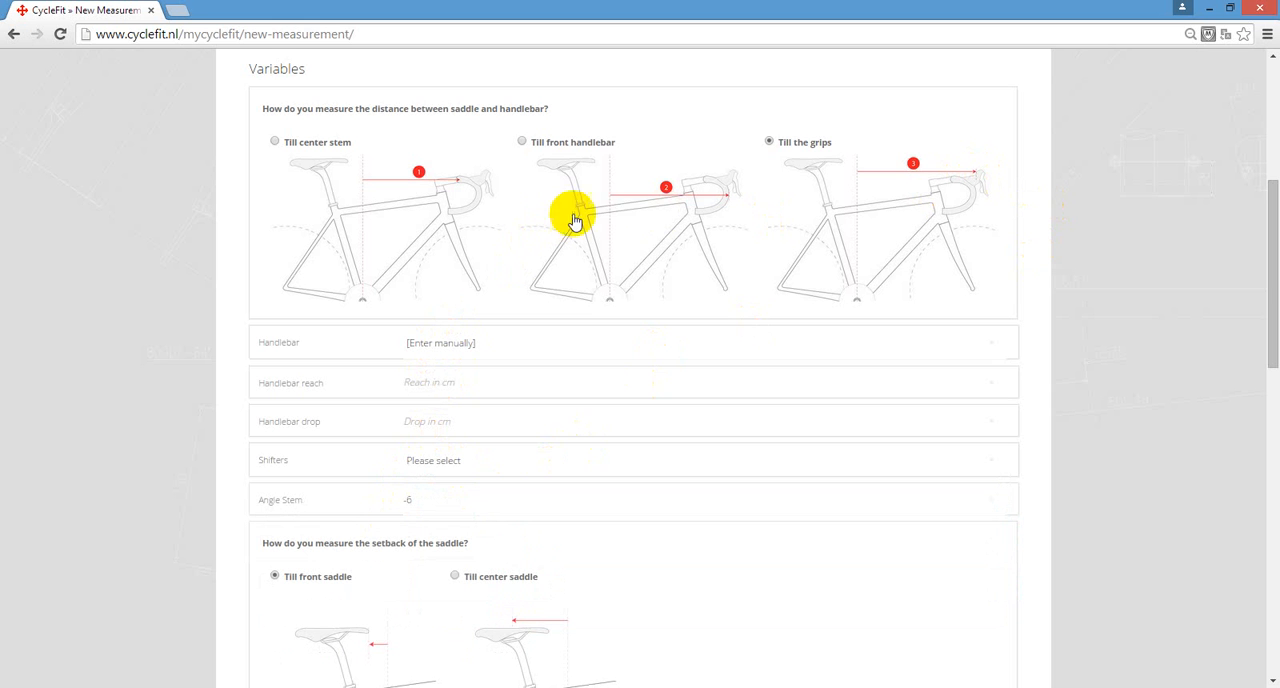
click(274, 143)
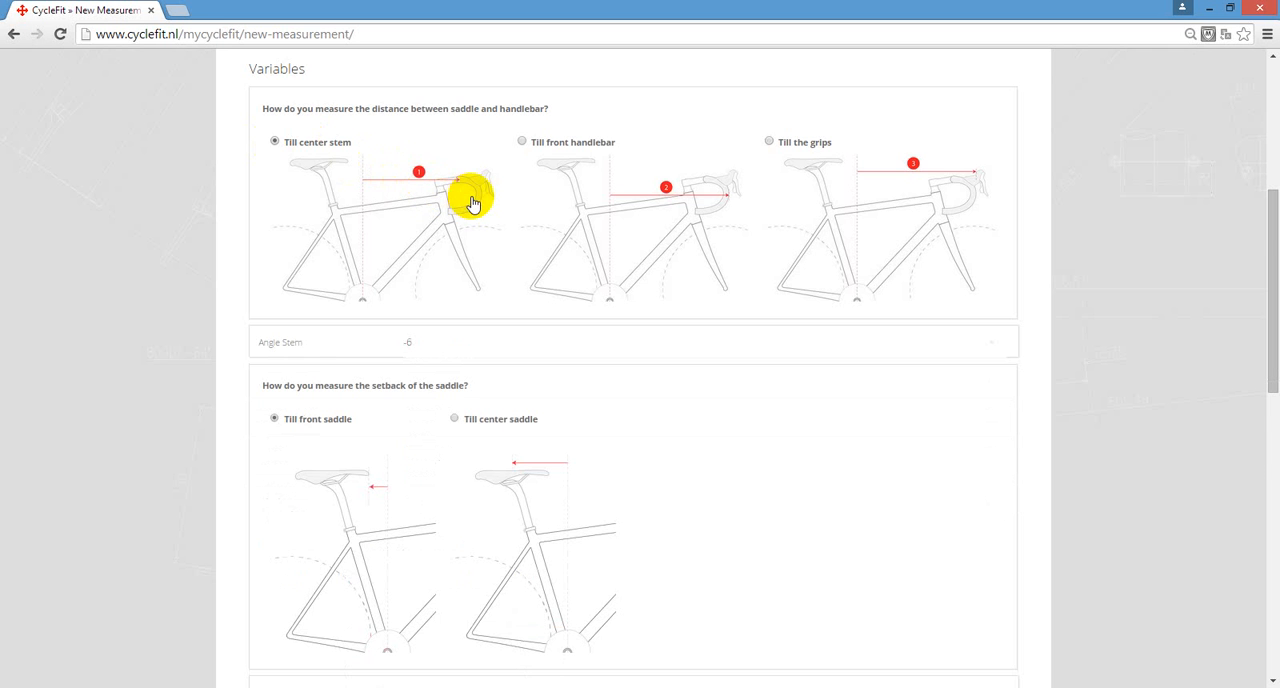
- Try a different stem angle and set the angle back to -6
scroll(473, 203, down, 3)
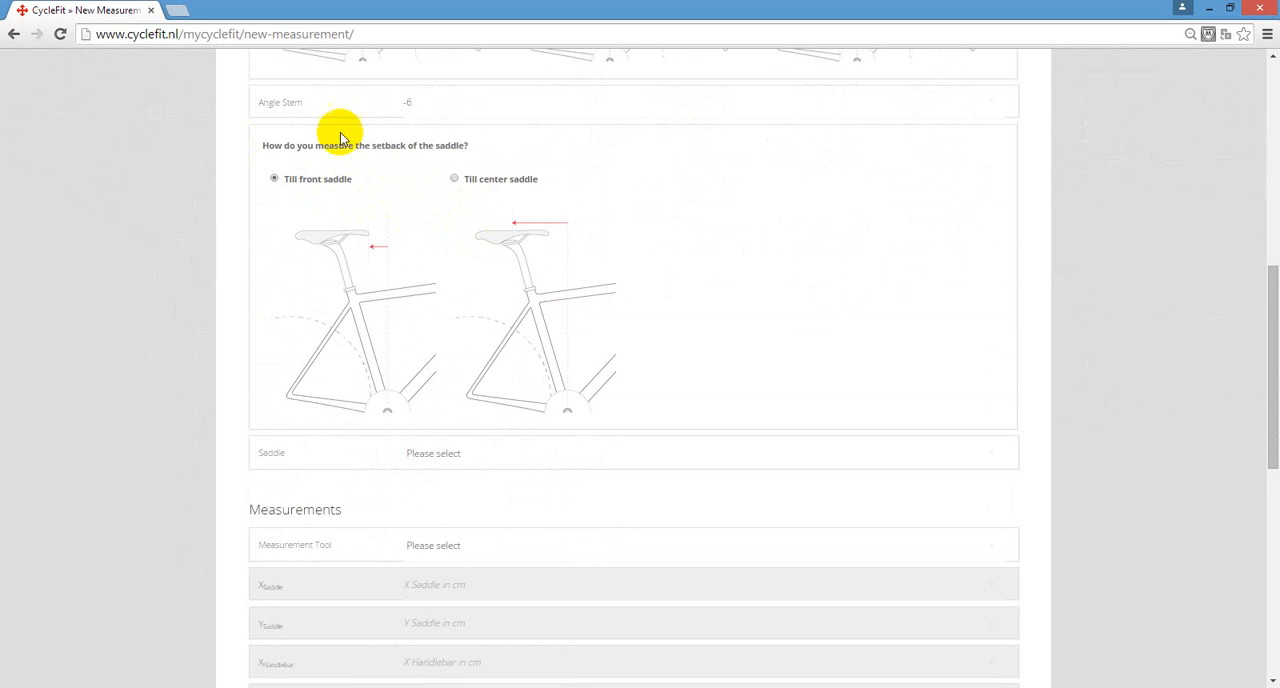
scroll(436, 106, up, 2)
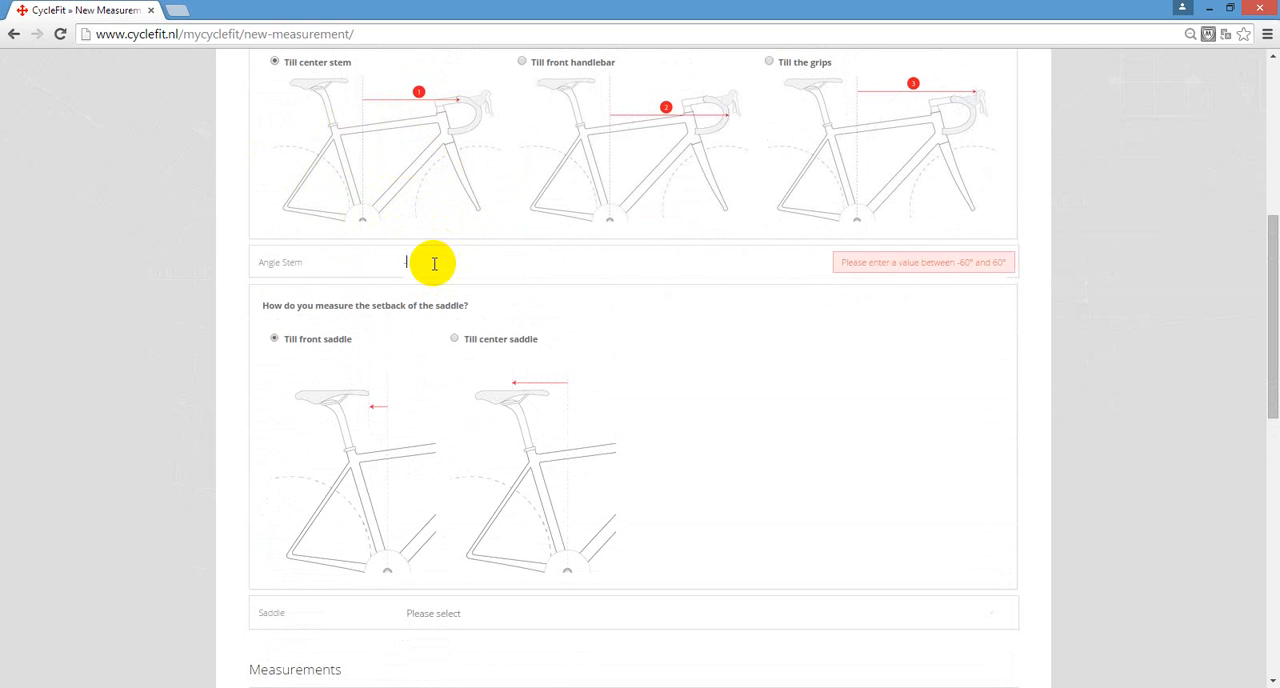
text(-7)
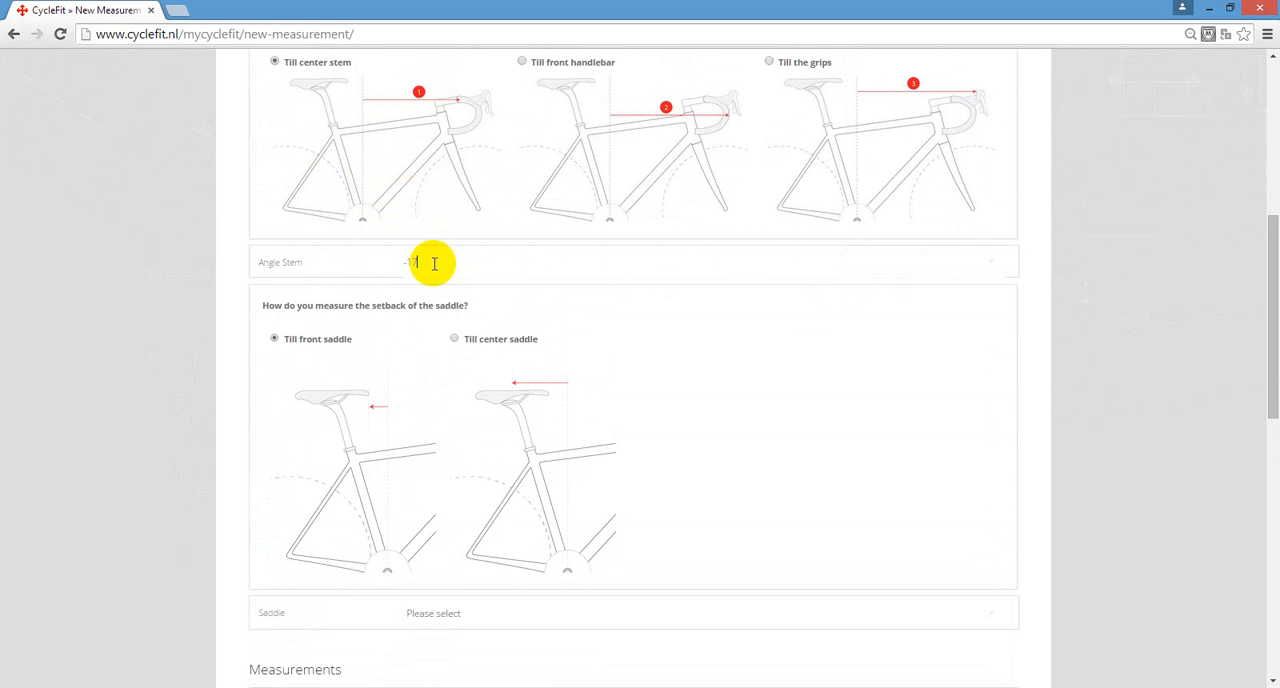
key(BackSpace)
key(BackSpace)
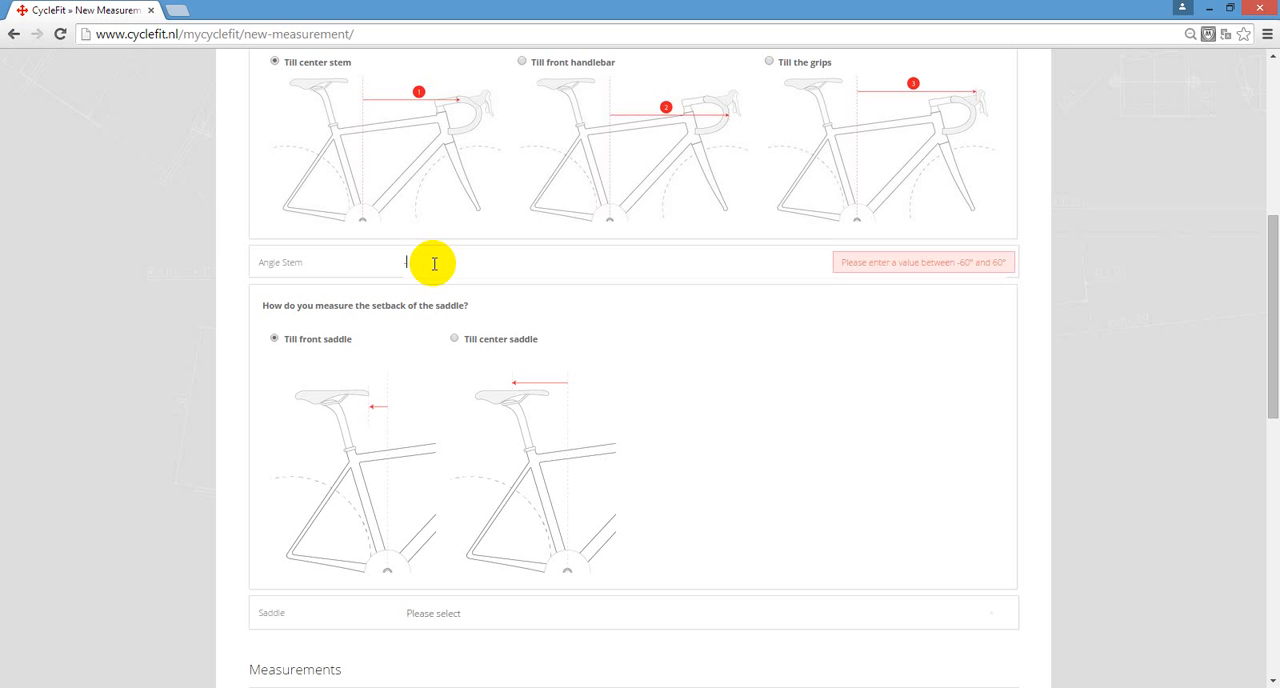
text(-6)
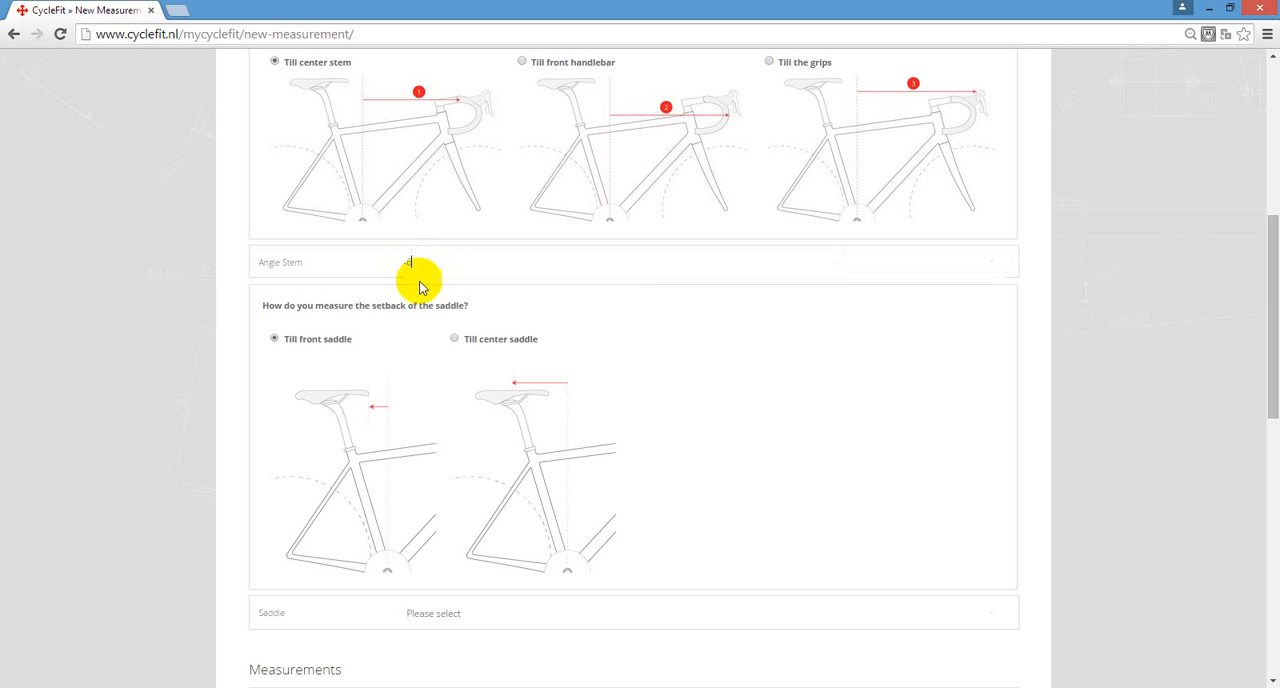
- Browse the available saddle models and choose manual entry for the saddle
scroll(360, 346, down, 3)
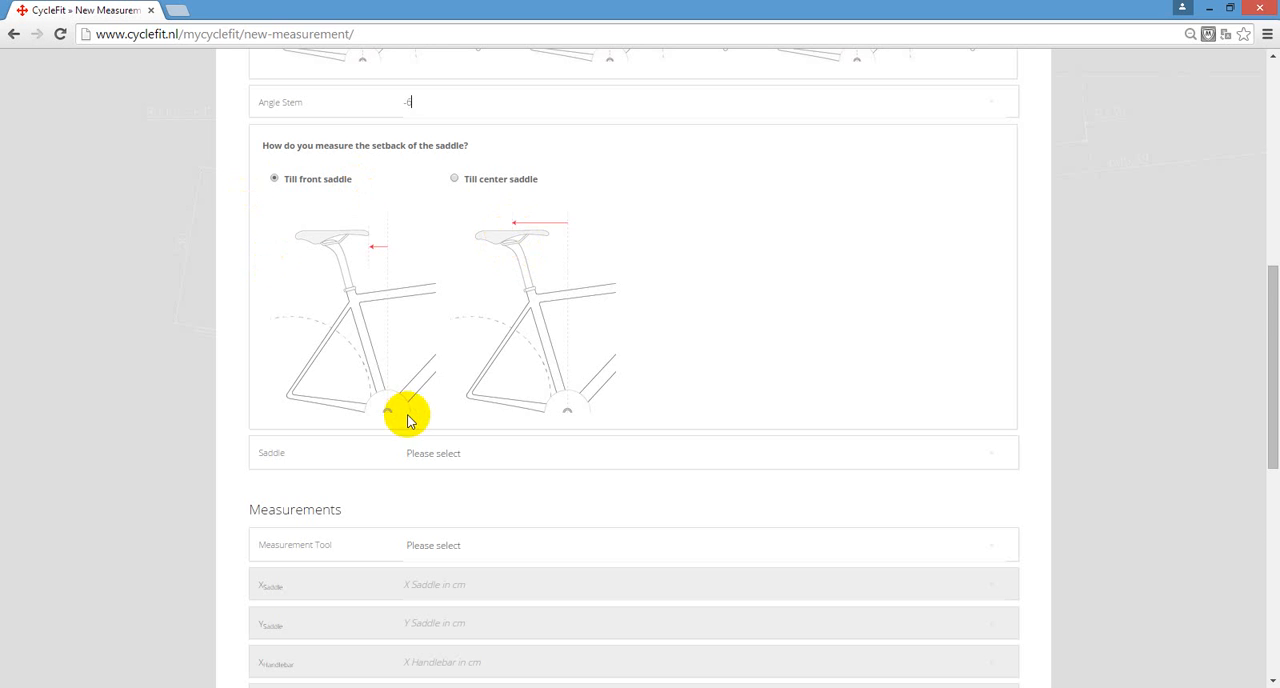
scroll(380, 331, down, 2)
scroll(388, 340, up, 2)
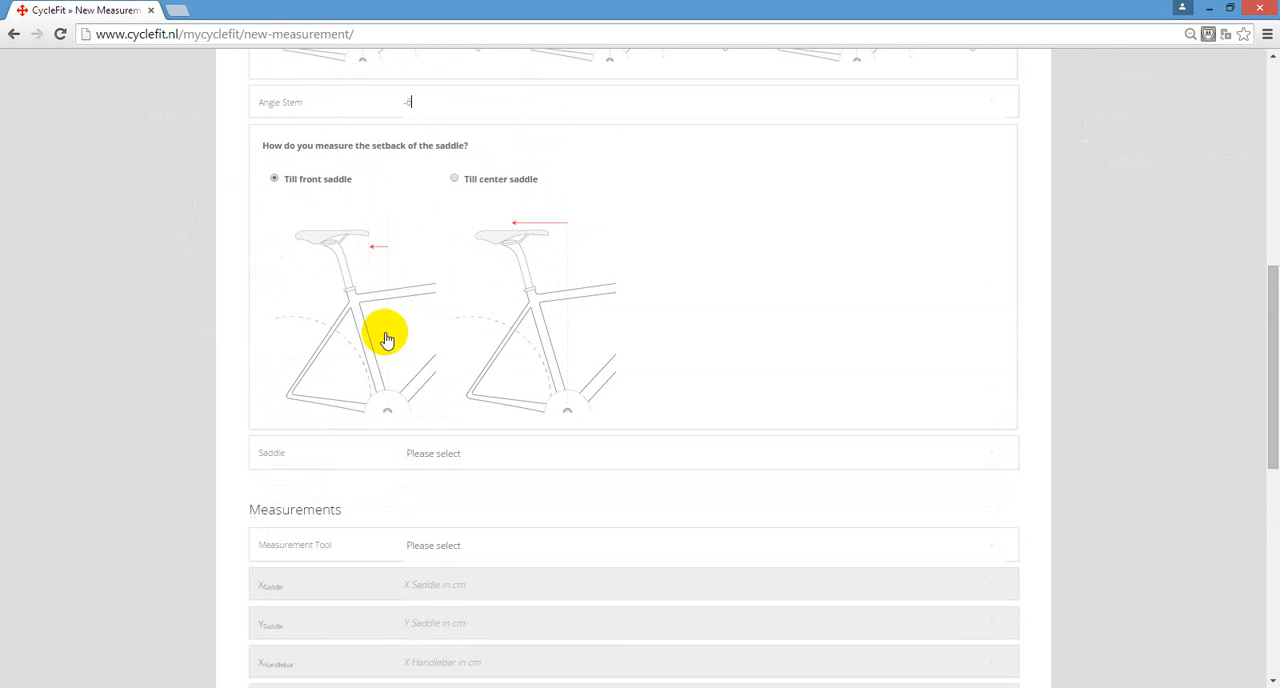
click(430, 456)
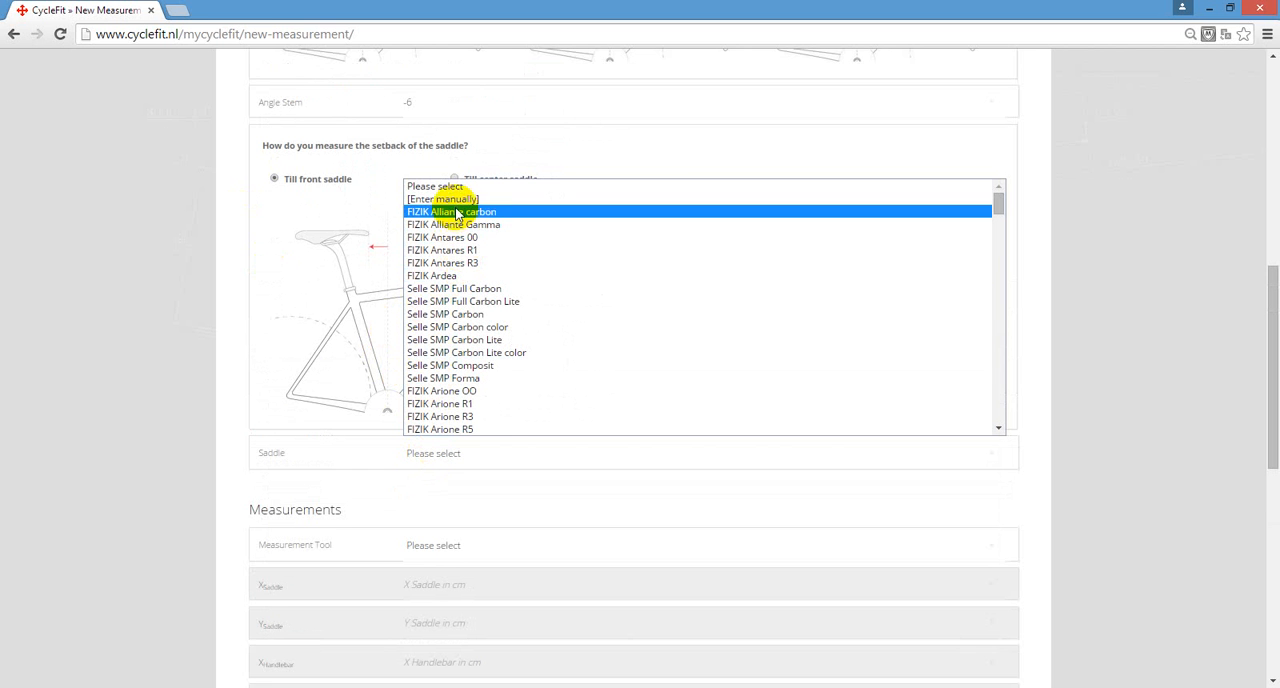
scroll(489, 320, down, 15)
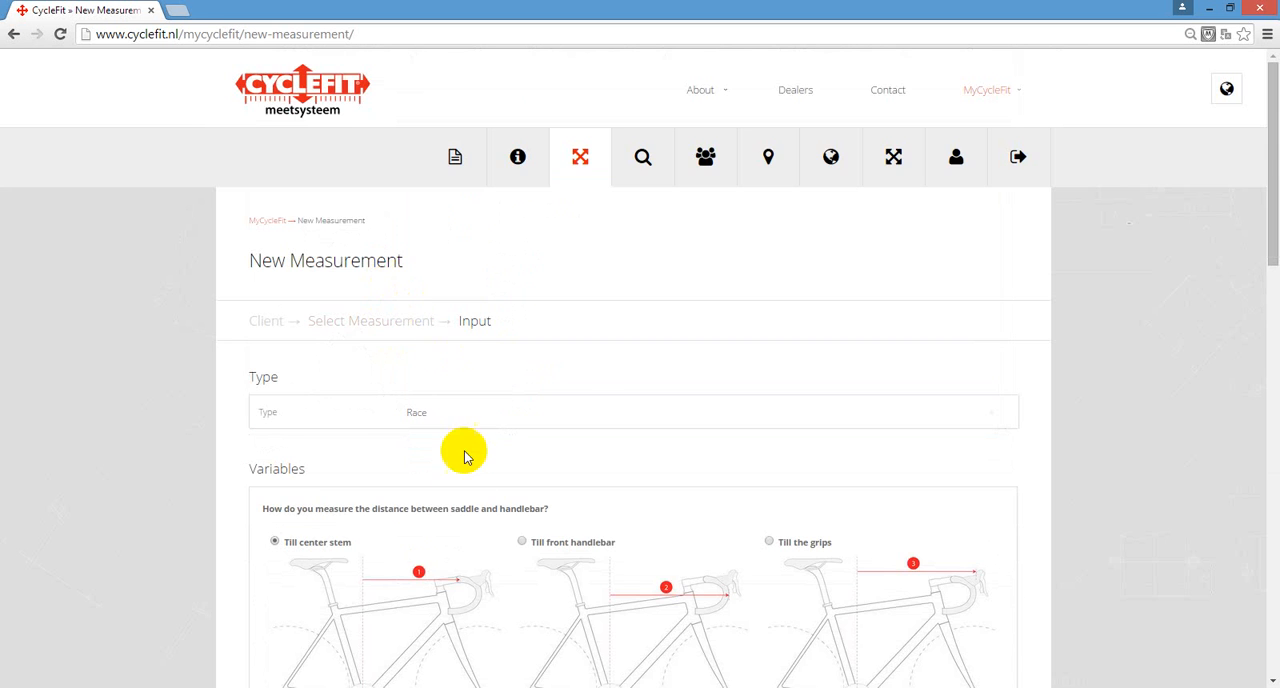
scroll(463, 451, down, 8)
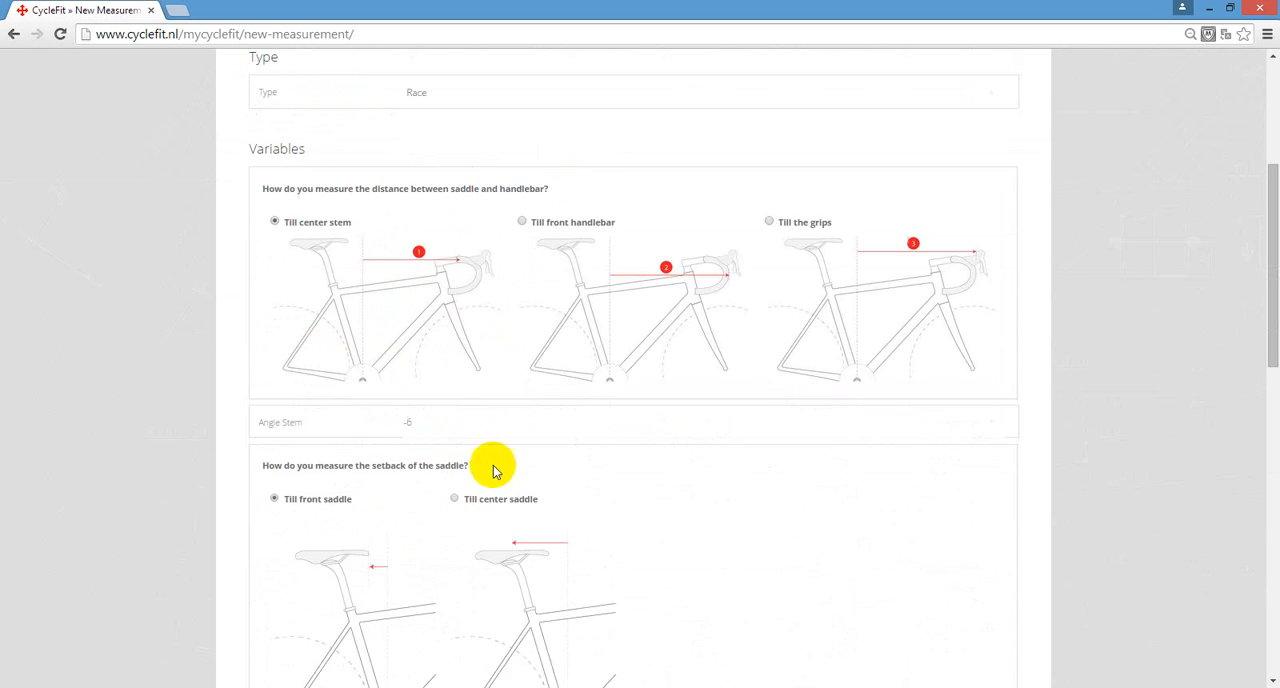
click(425, 294)
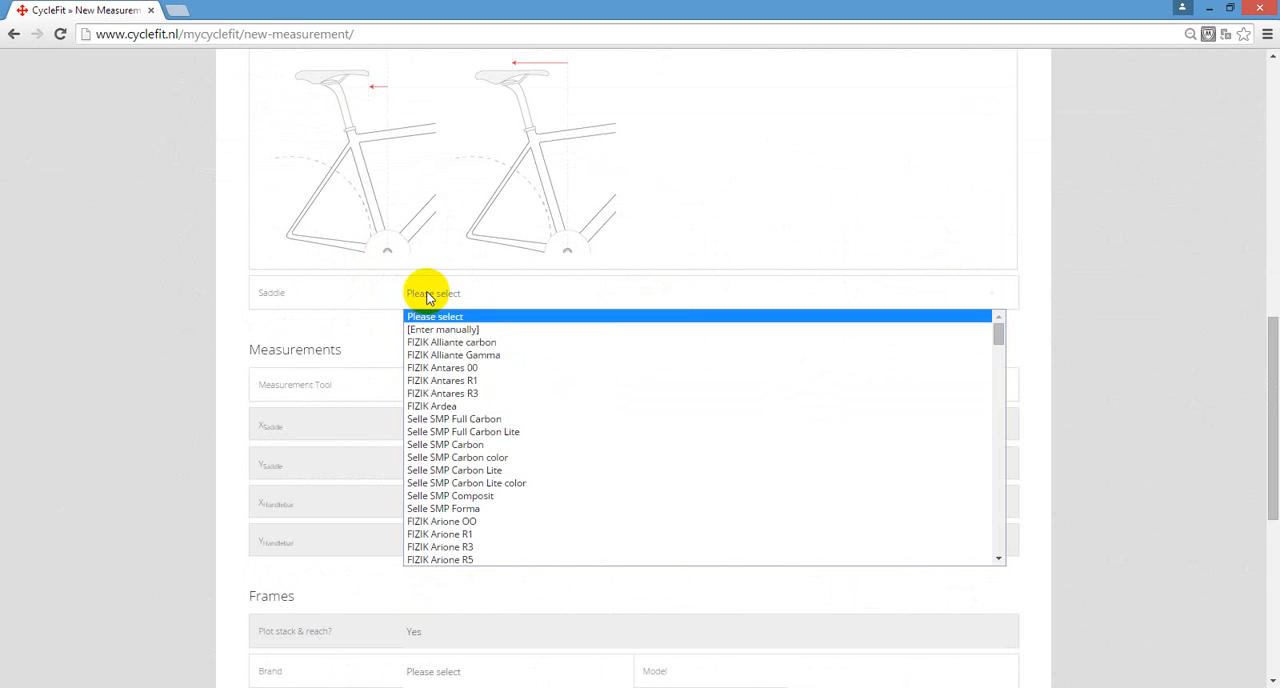
click(462, 333)
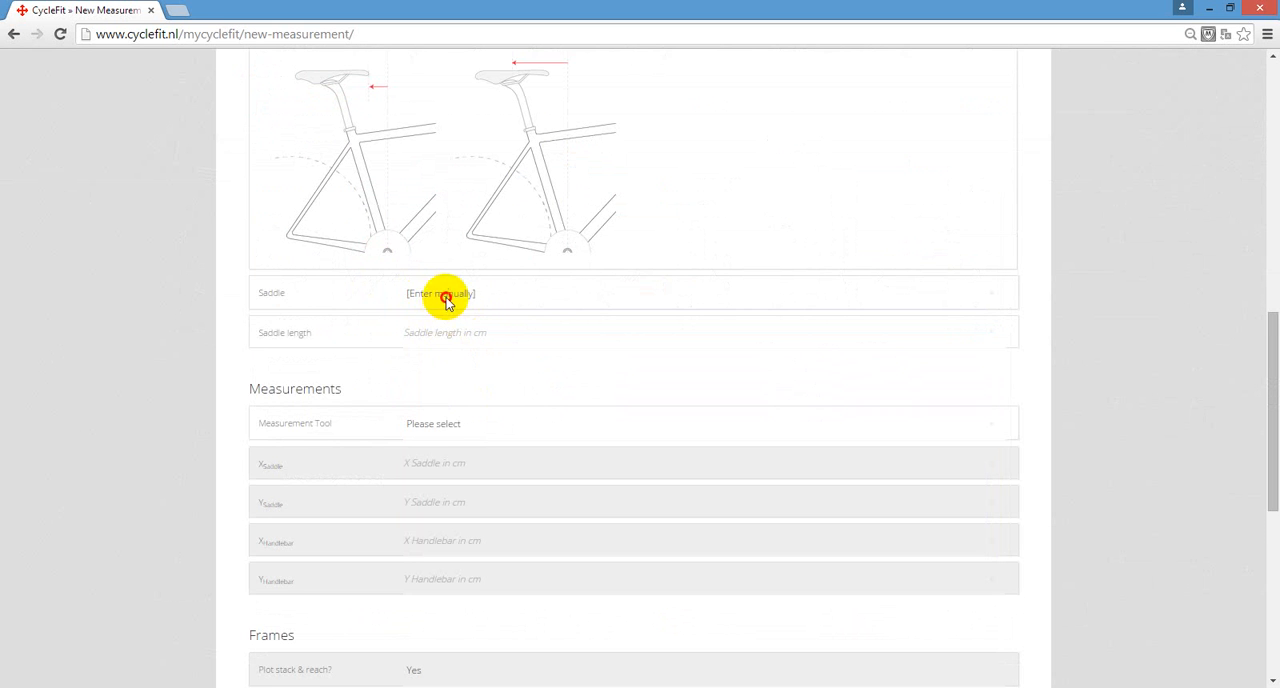
- Set the saddle to FIZIK Antares R1 and the measurement tool to Purely Custom X-Y tool
click(471, 294)
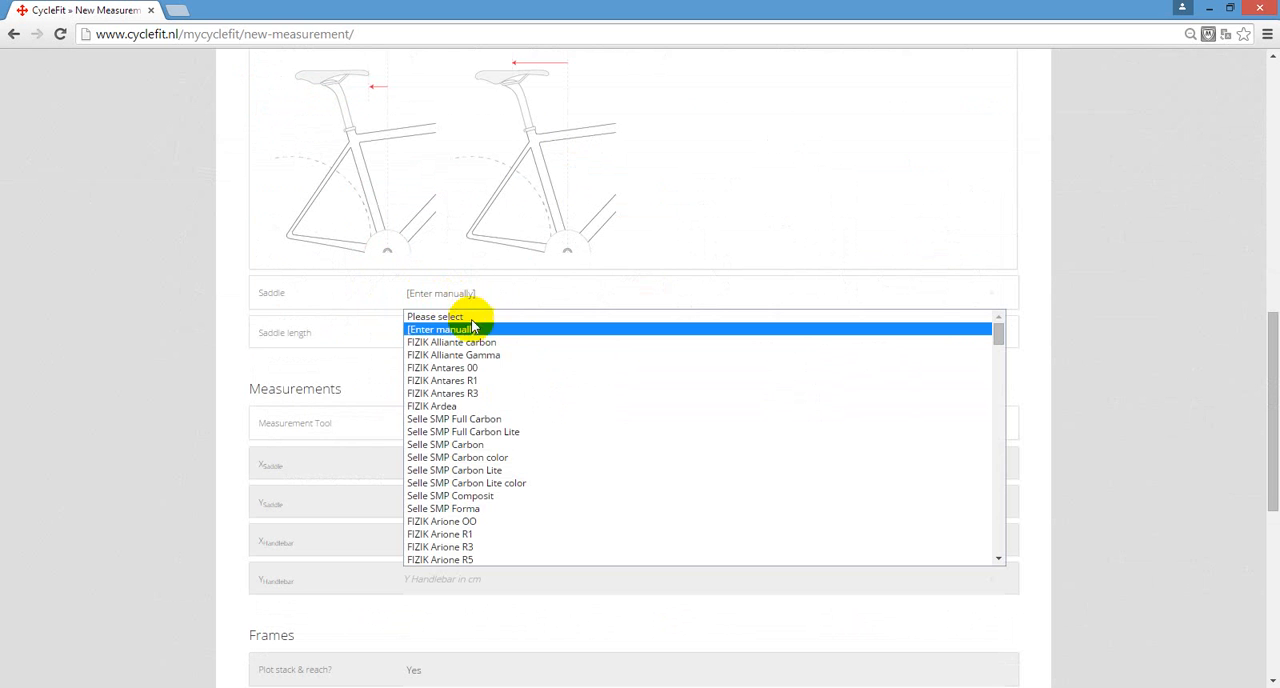
click(469, 381)
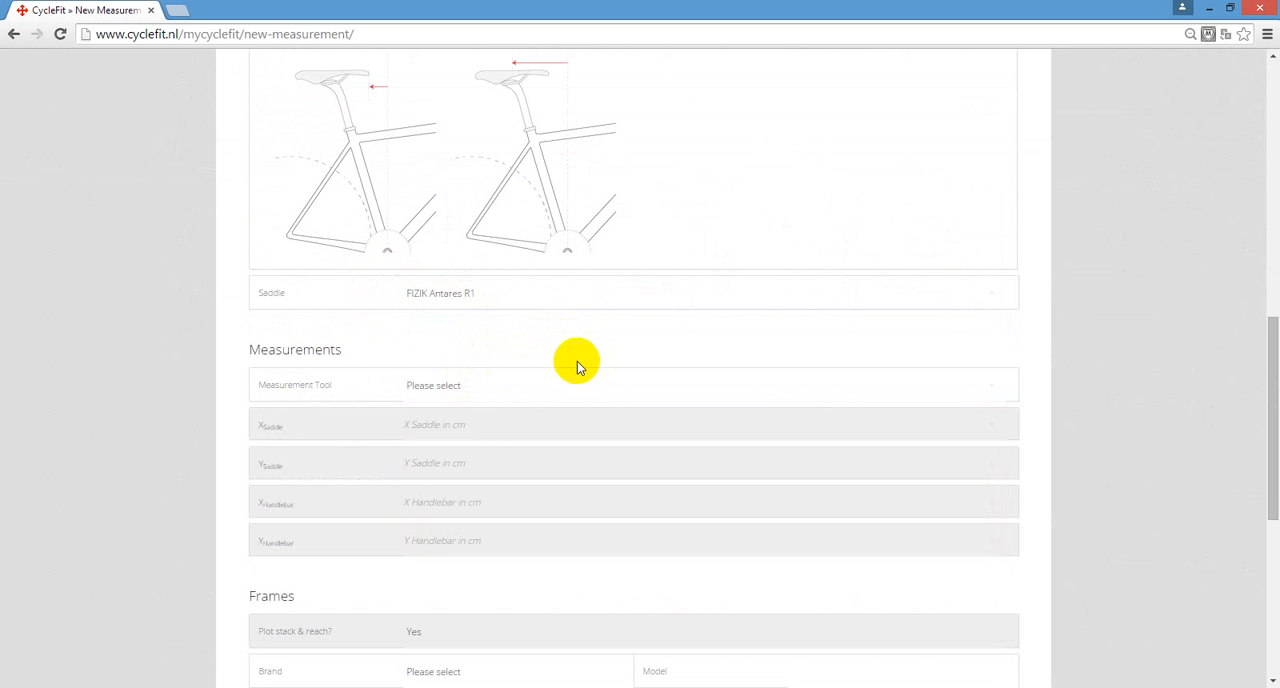
scroll(577, 365, up, 2)
scroll(580, 369, down, 3)
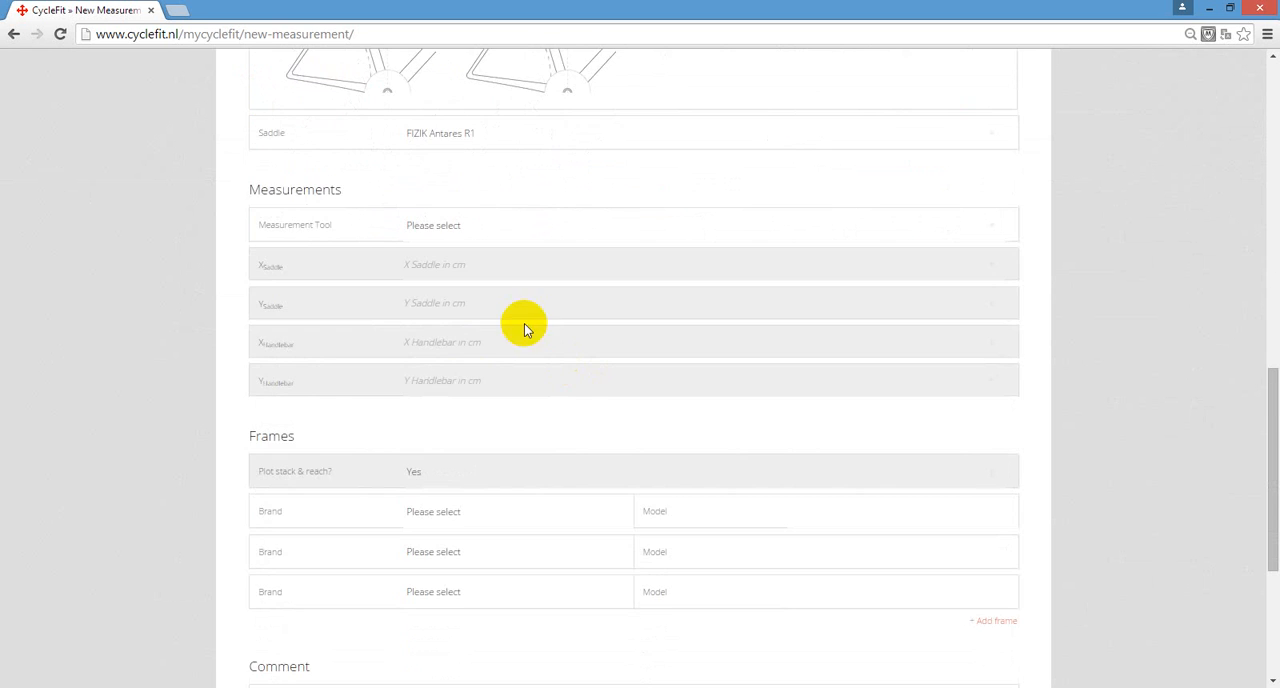
click(480, 226)
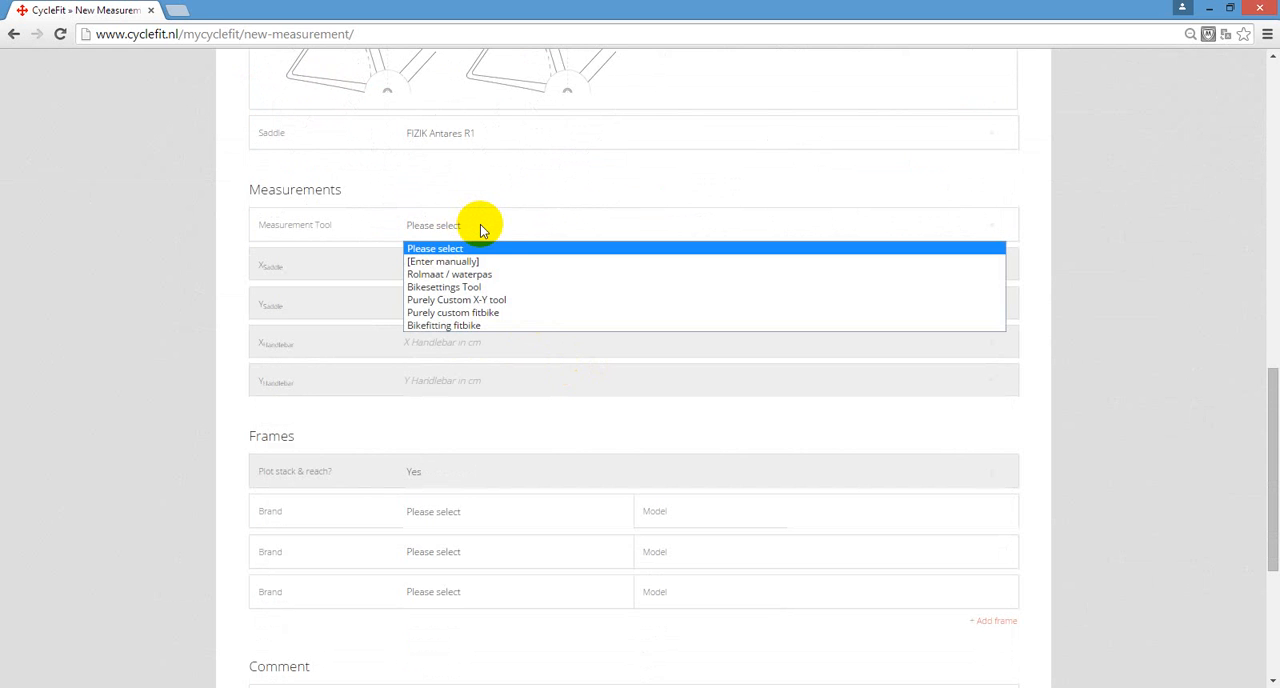
click(480, 300)
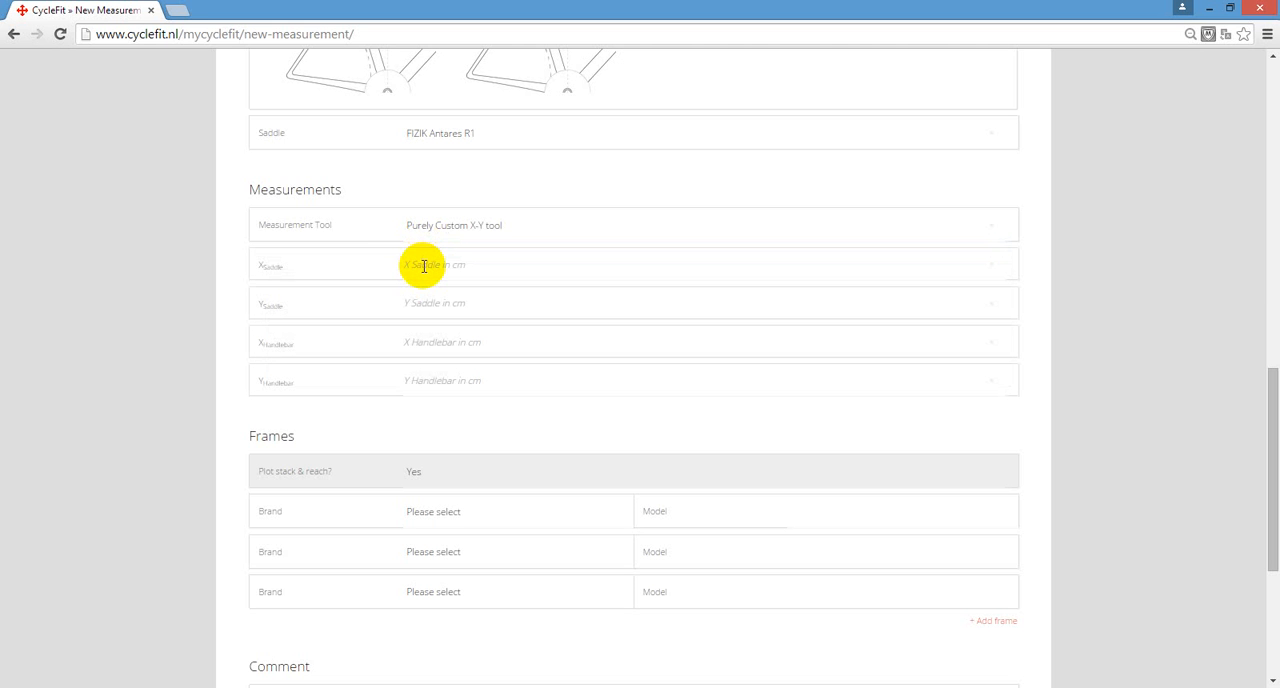
- Try Rolmaat / waterpas as the measurement tool
click(424, 265)
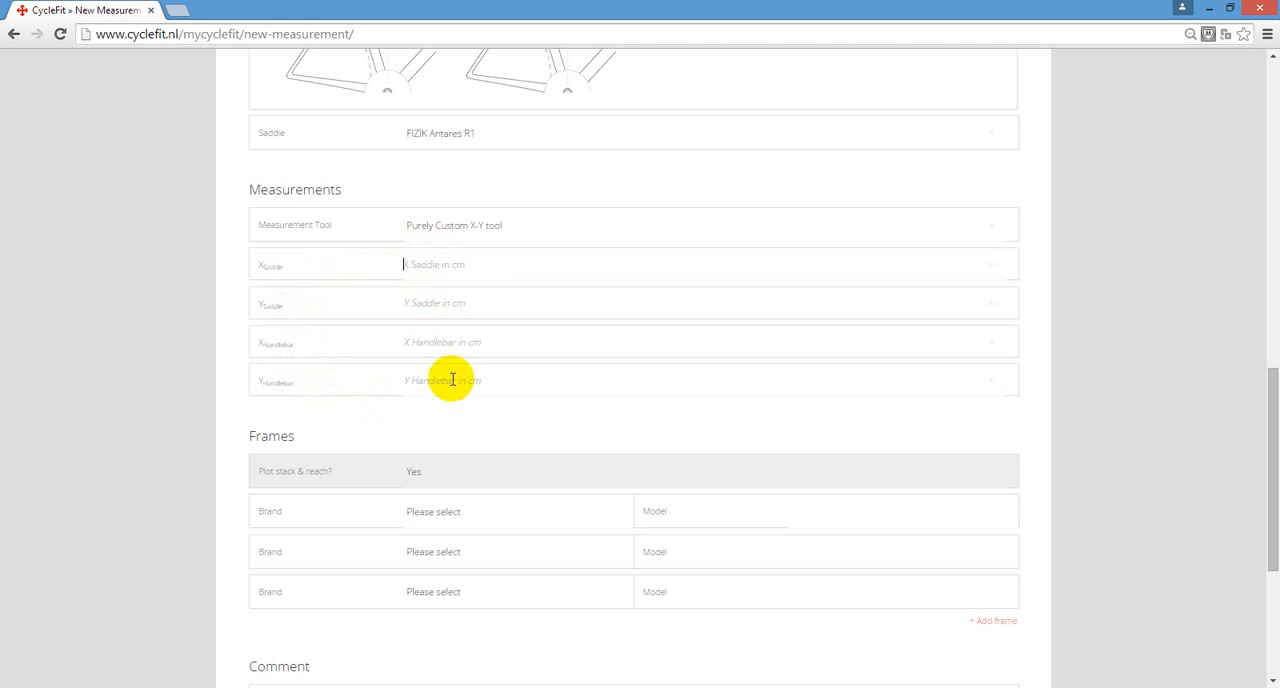
click(495, 233)
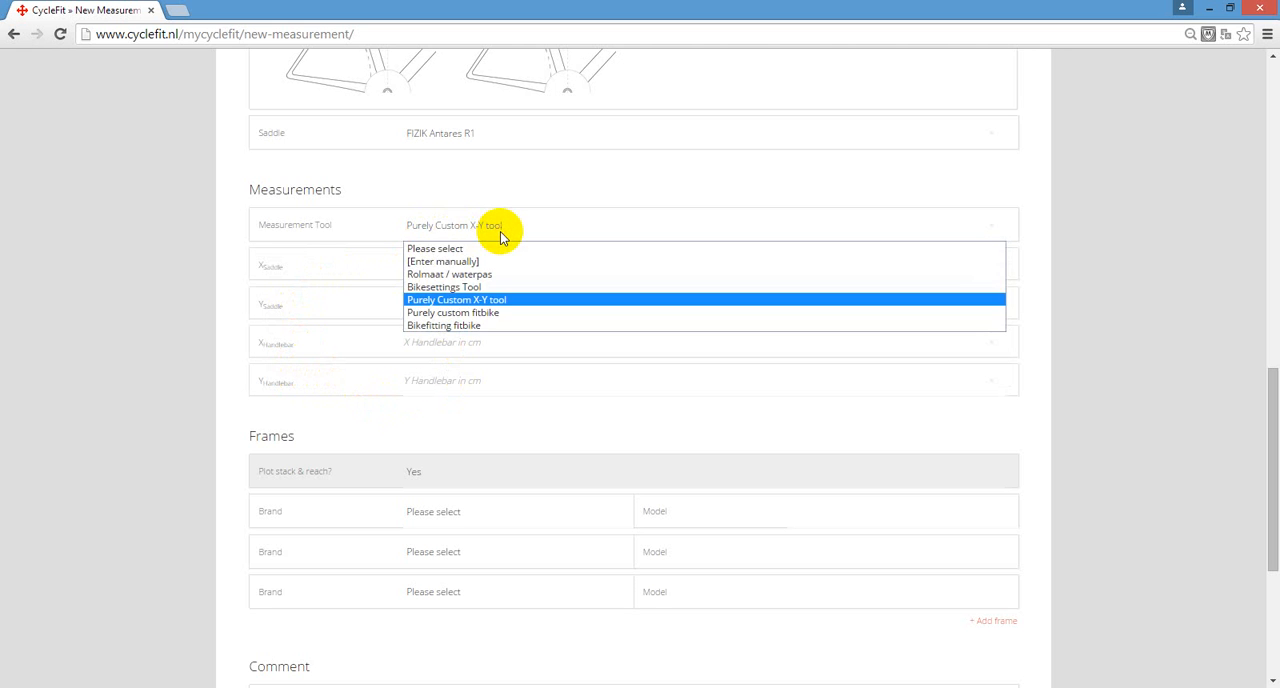
click(478, 276)
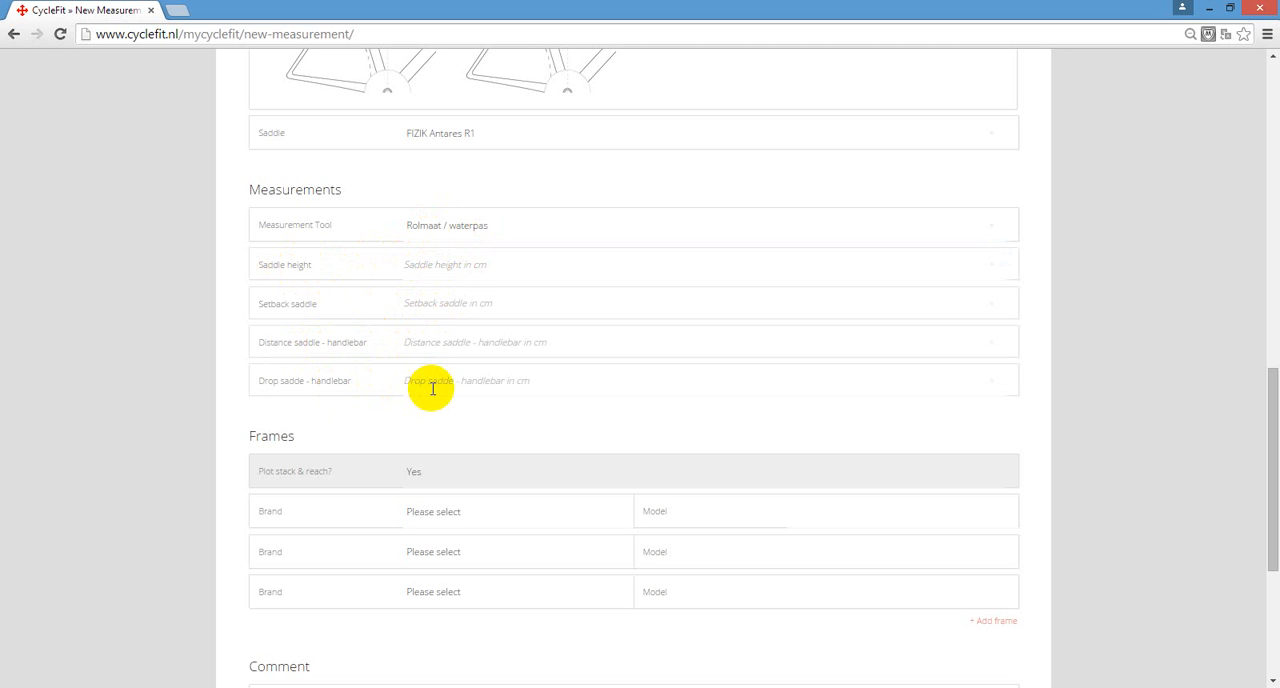
- Set the measurement tool to Bikesettings Tool and enter saddle coordinates of X 5.5 cm and Y 69.4 cm
click(460, 223)
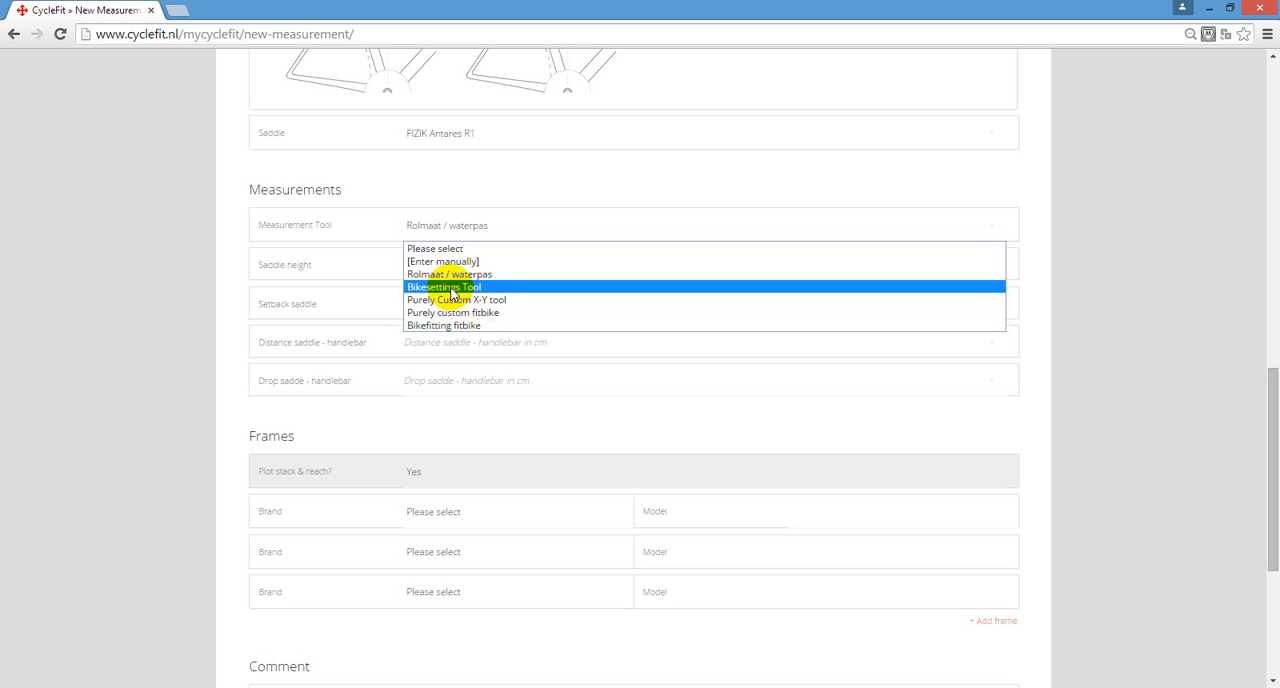
click(451, 287)
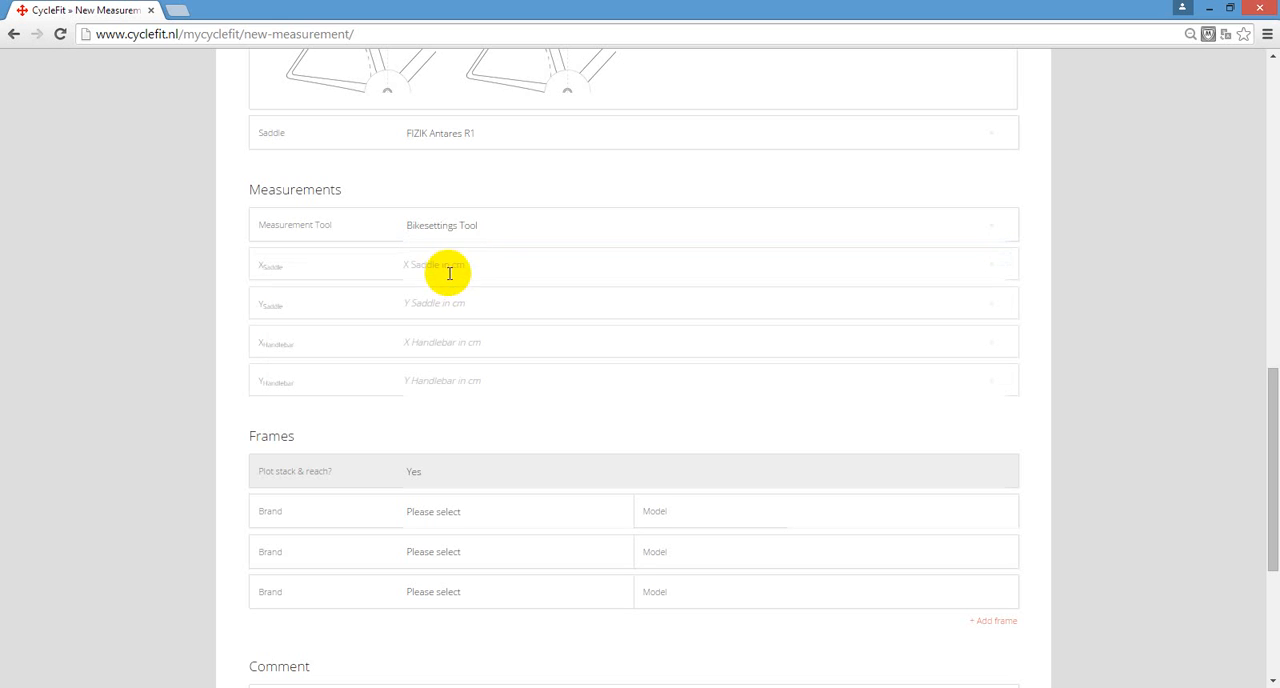
click(451, 264)
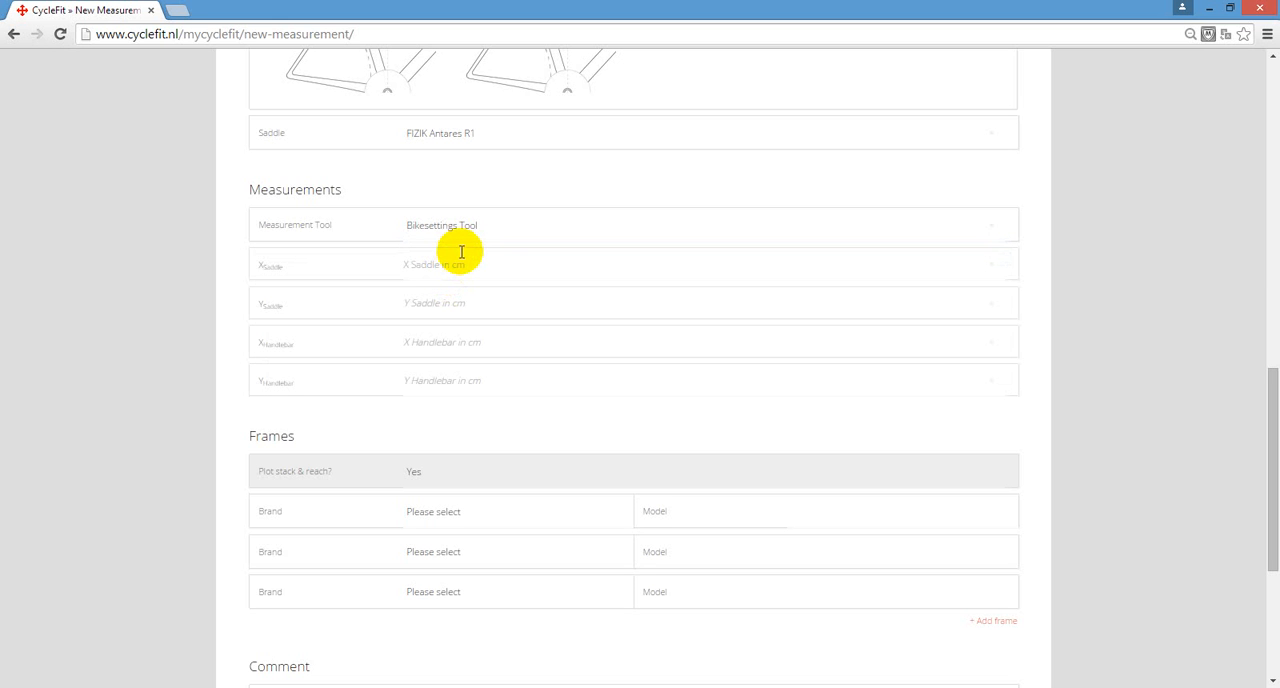
text(5.5)
click(492, 308)
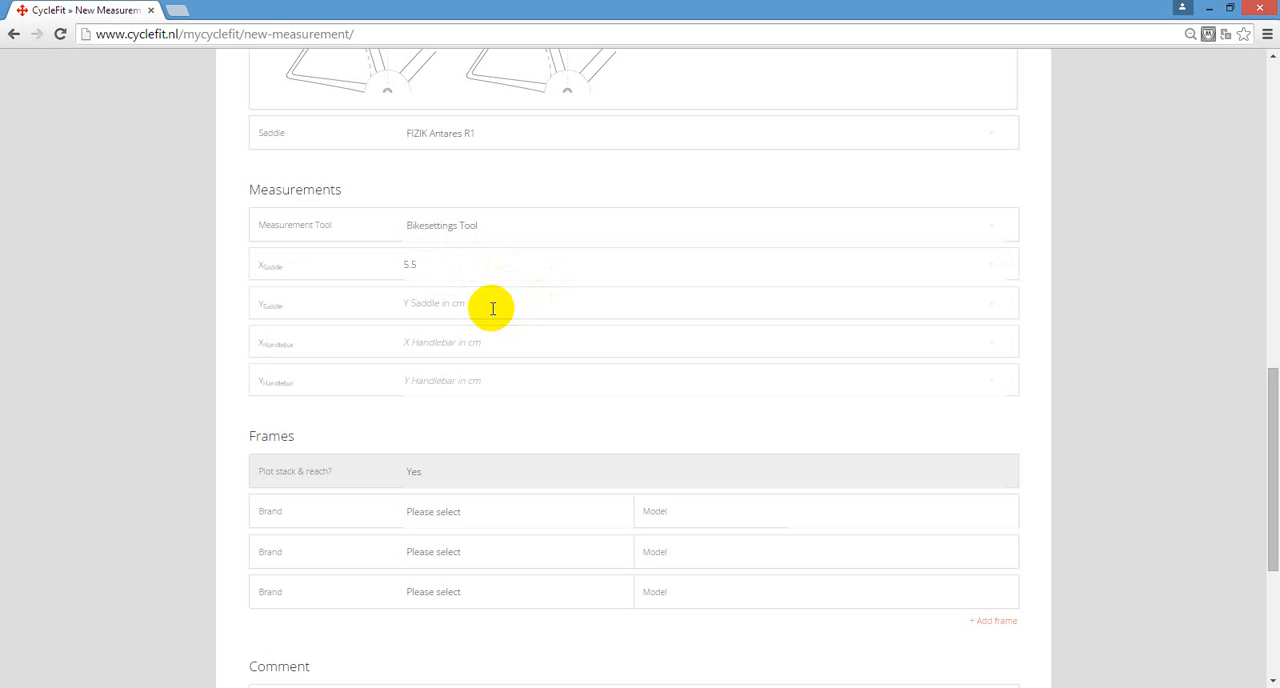
text(69.4)
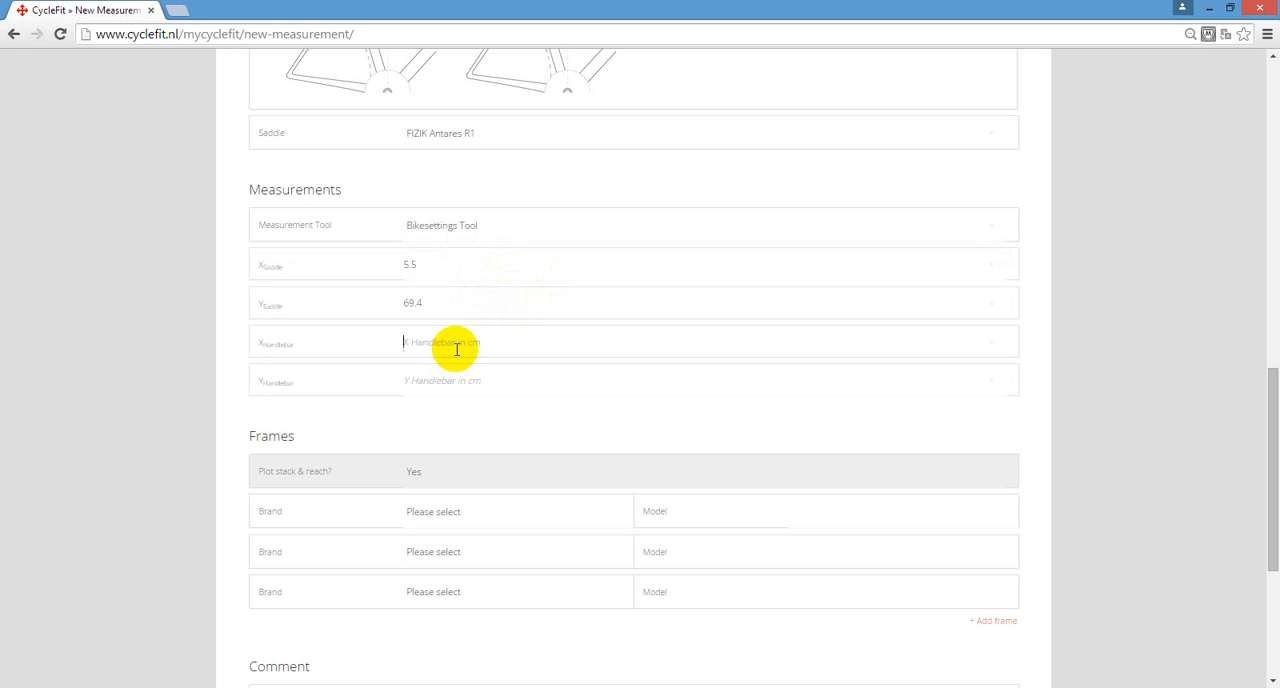
- Enter handlebar coordinates of X 49 cm and Y 63.2 cm
click(458, 346)
text(49)
click(440, 381)
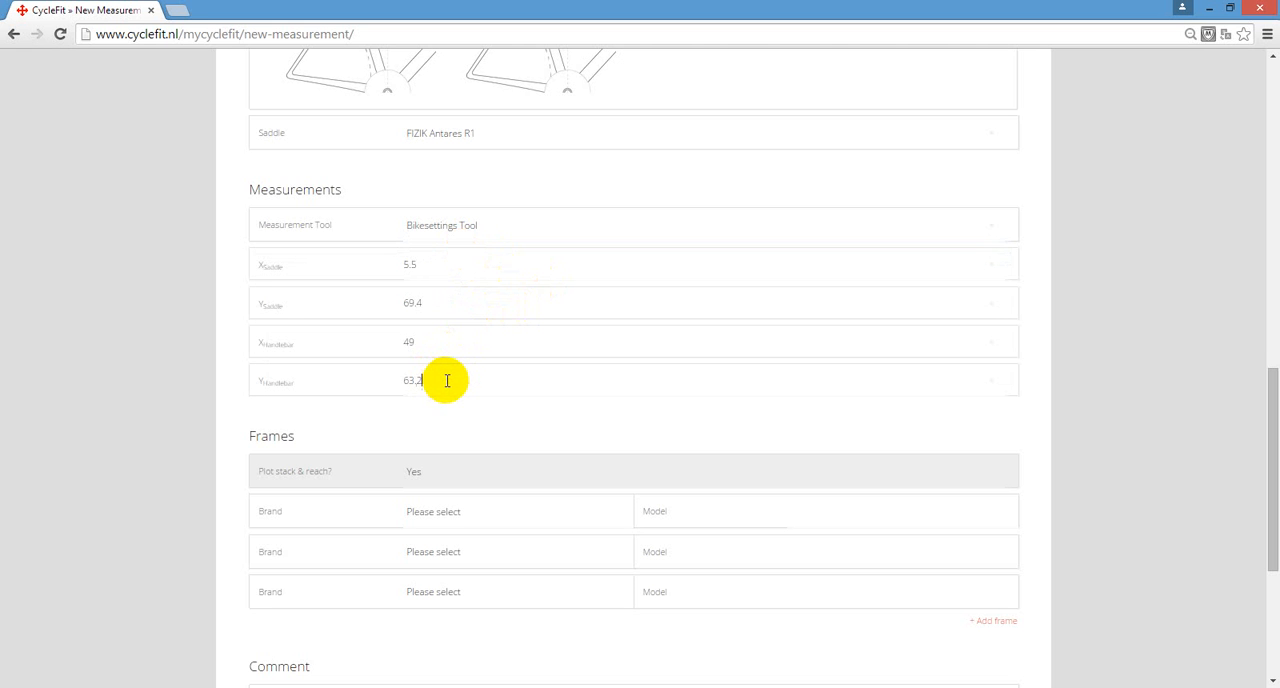
- Set the first frame for the stack and reach plot to brand SPECIALIZED, model TARMAC SL4
scroll(450, 380, down, 1)
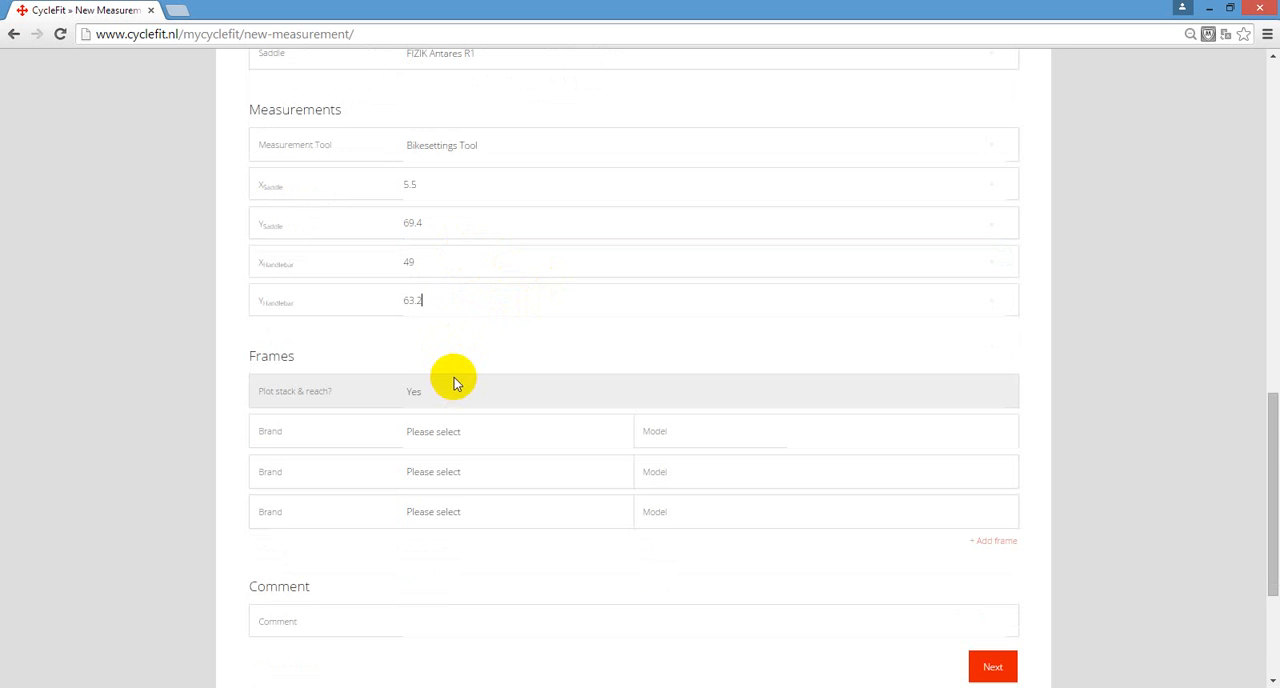
scroll(455, 383, down, 2)
click(447, 272)
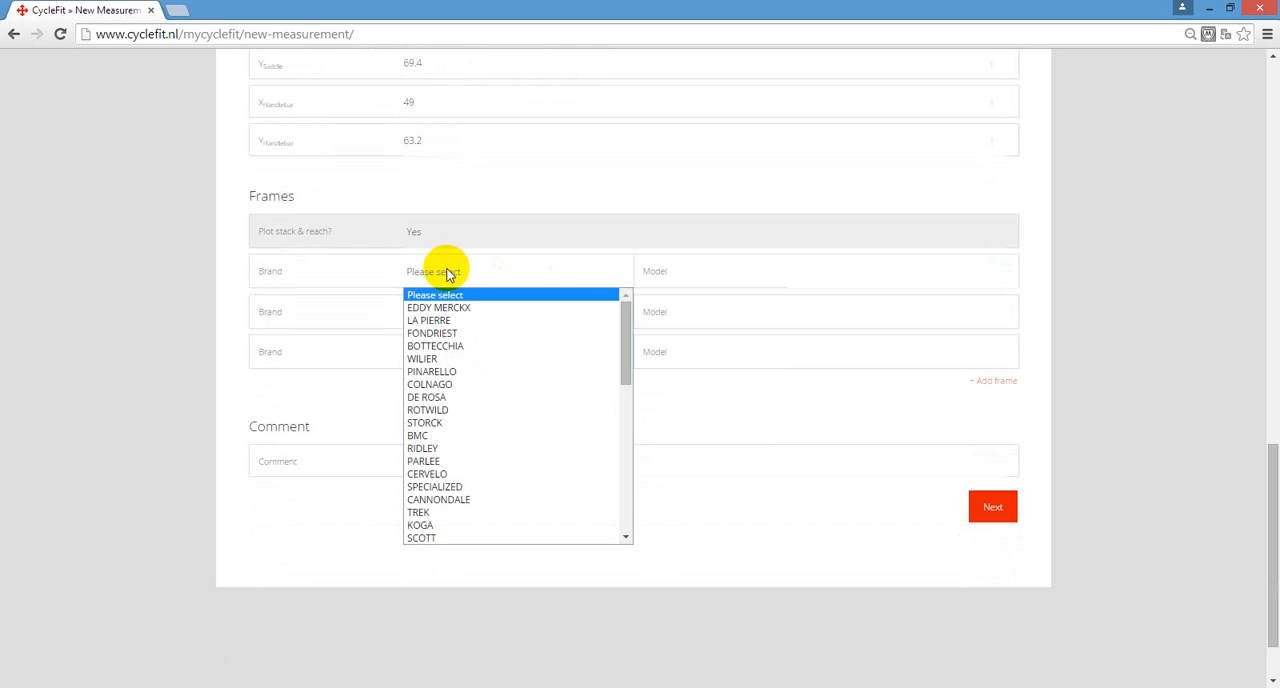
click(460, 487)
click(843, 273)
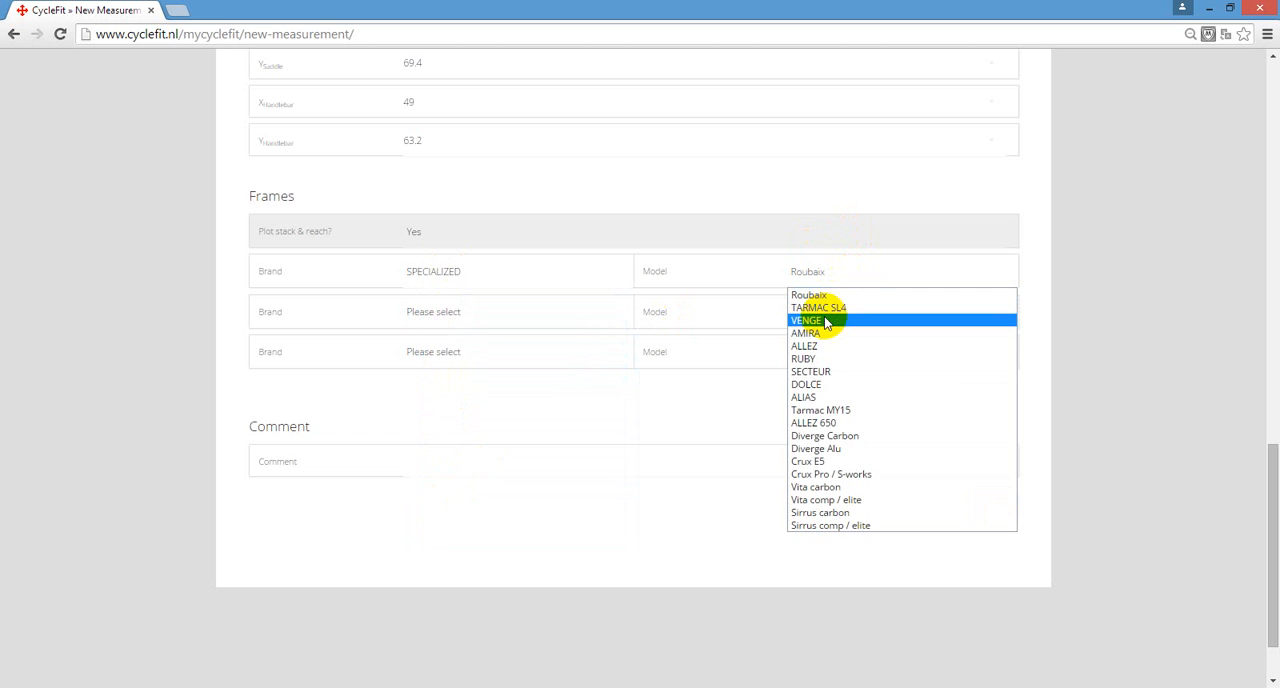
click(828, 309)
- Set the second frame to brand CERVELO, model S5 new
click(484, 309)
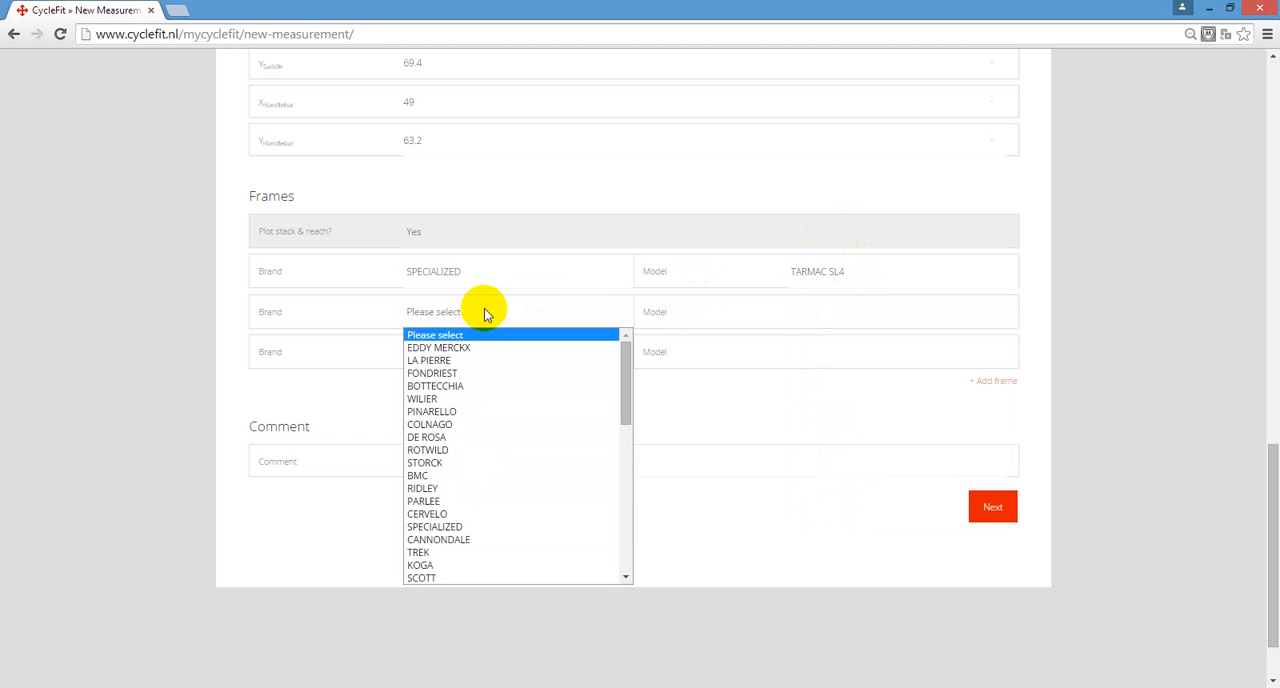
click(458, 513)
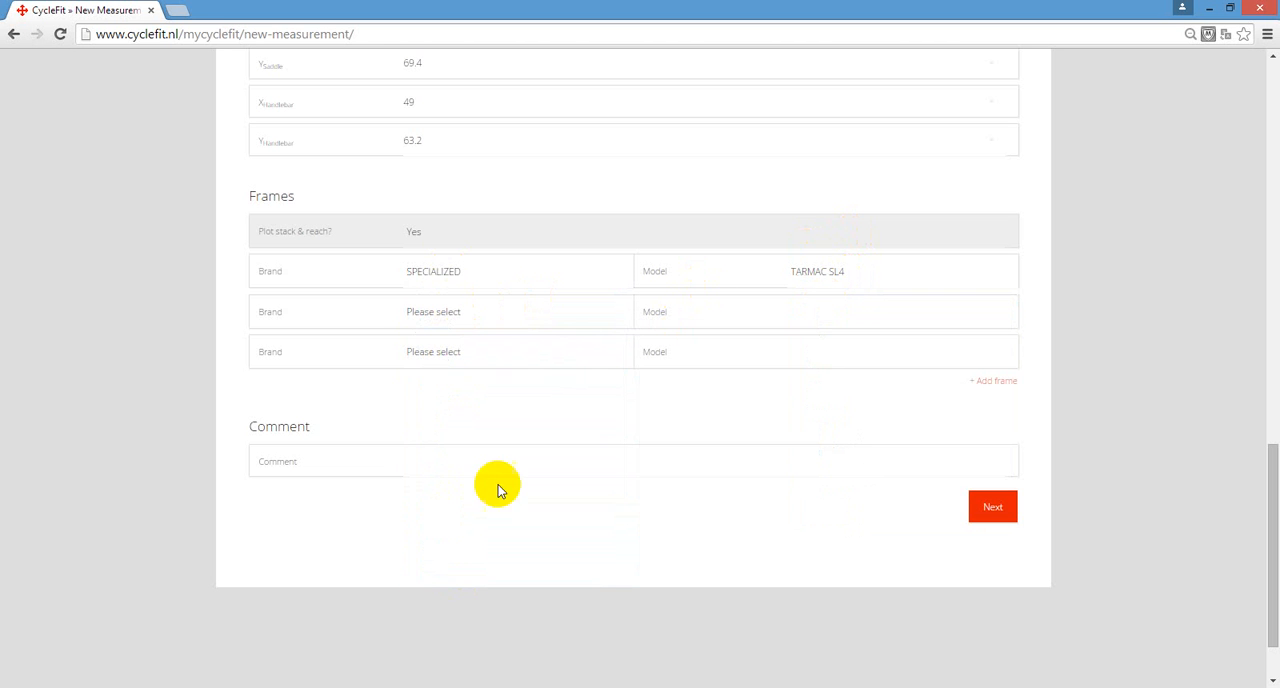
click(845, 313)
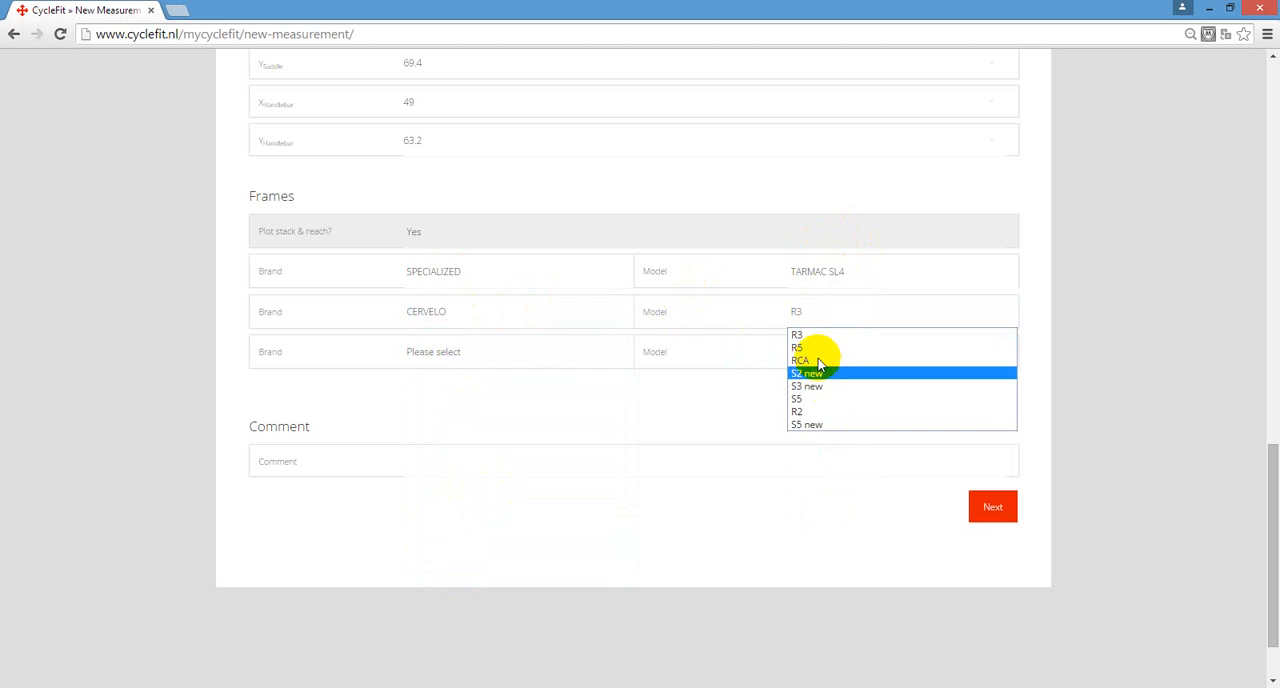
click(810, 424)
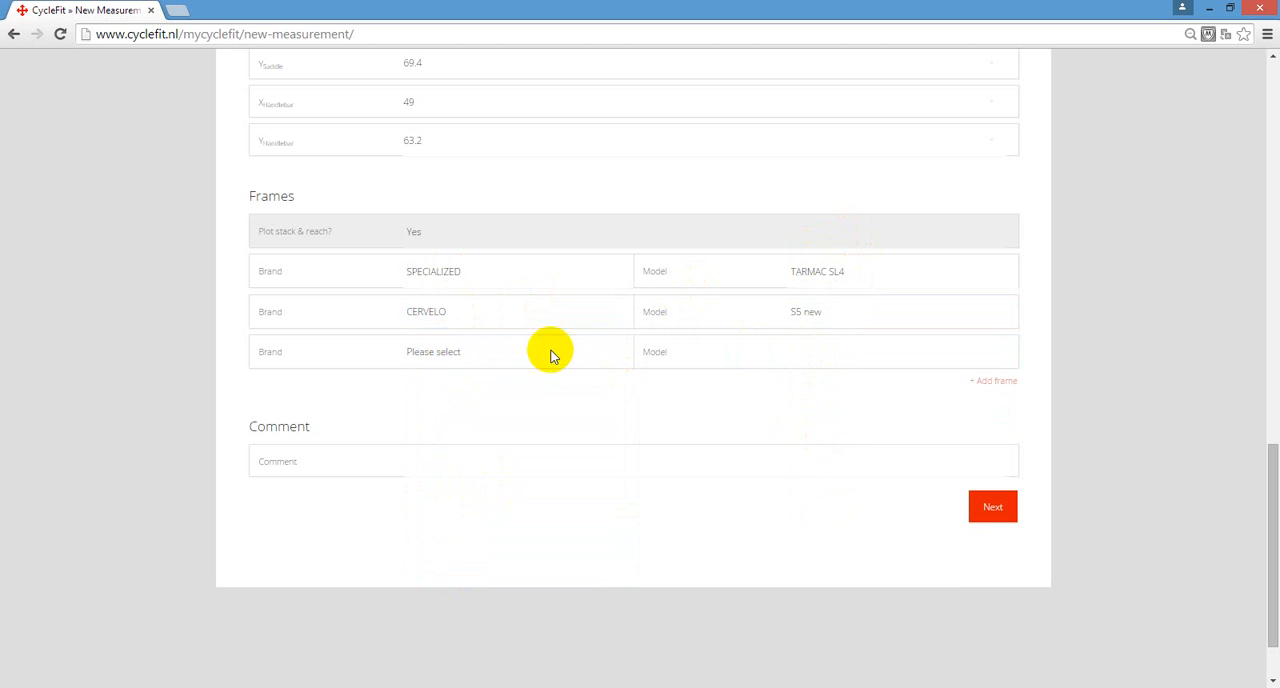
- Set the third frame to brand Fcous, model Cayo
click(483, 355)
scroll(466, 510, down, 5)
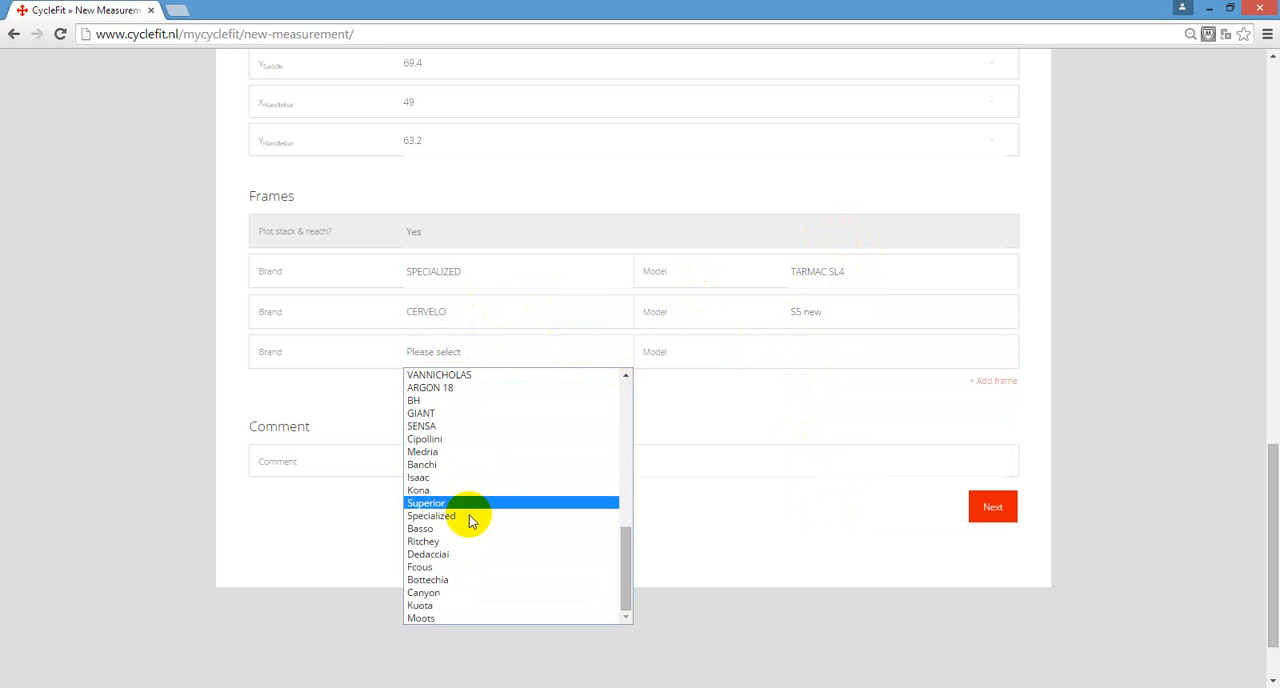
click(449, 567)
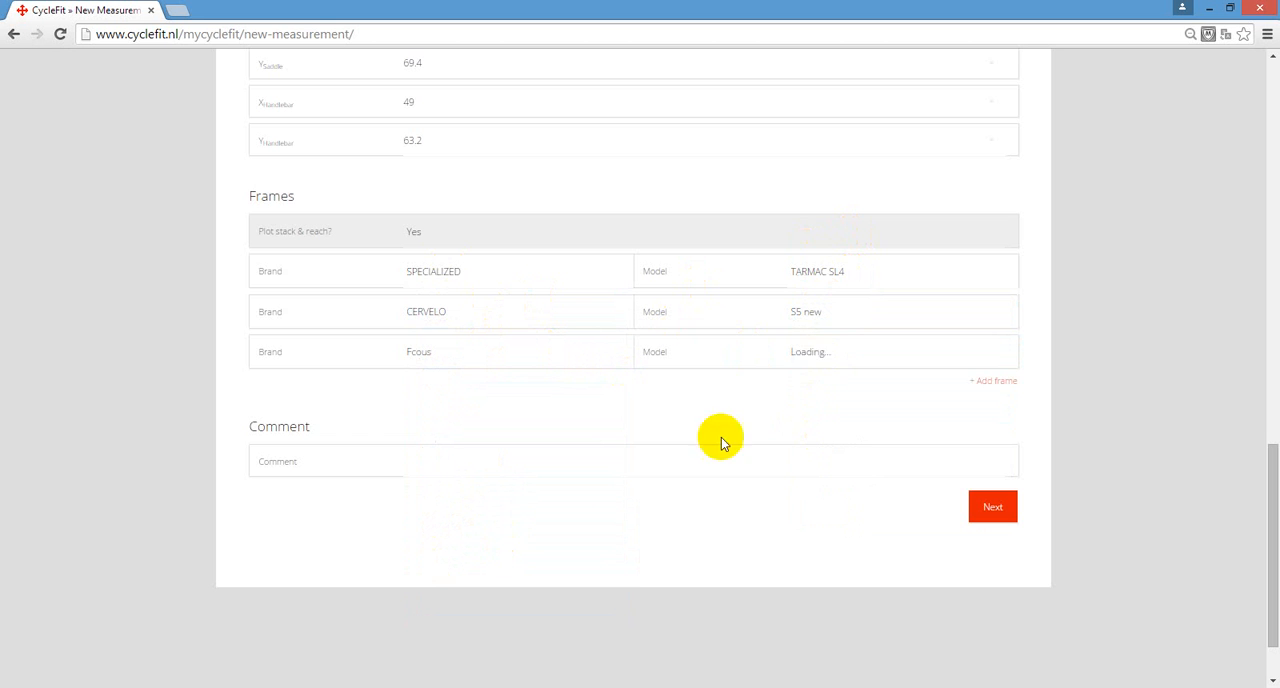
click(834, 354)
click(836, 371)
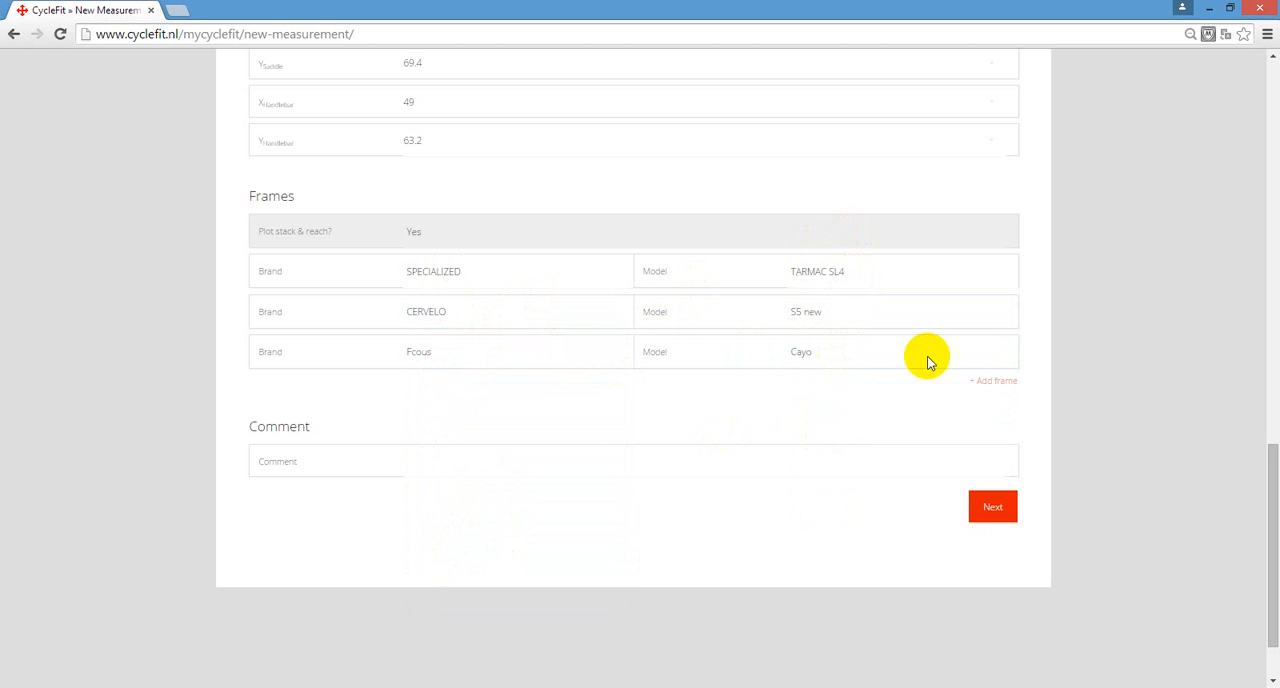
- Add a fourth frame with brand STORCK and model FASCENARIO 0.6, and continue to the measurement results
click(995, 383)
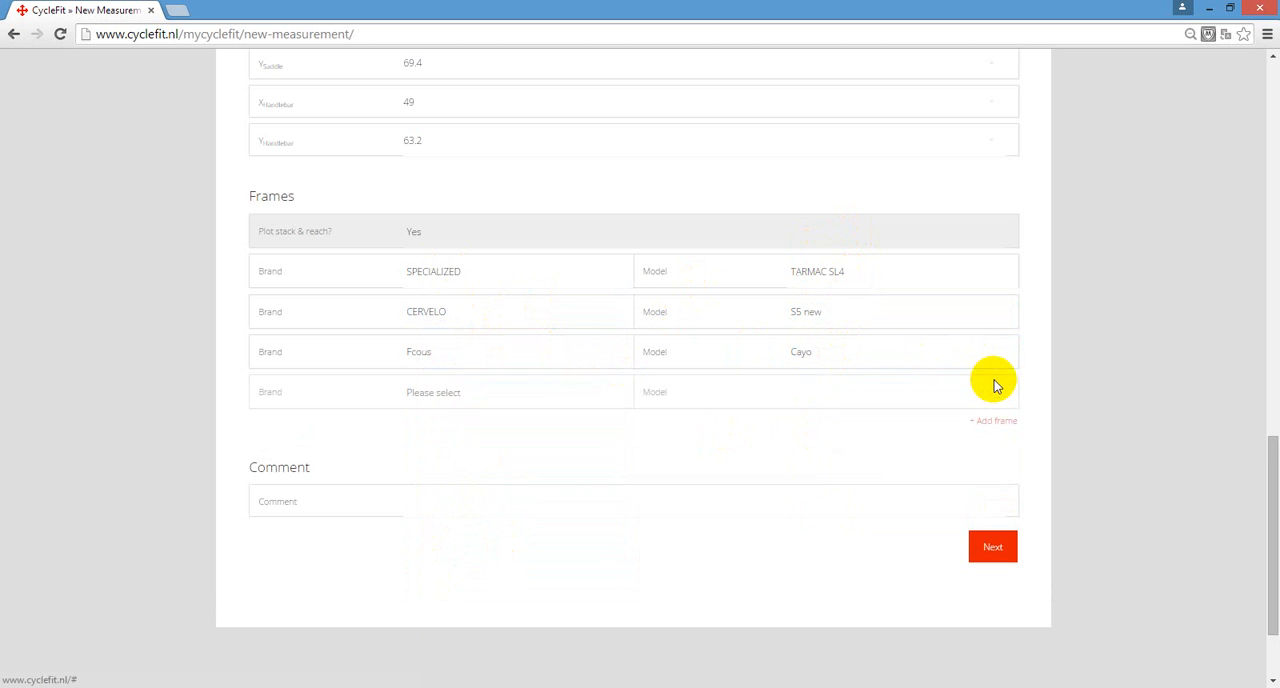
click(481, 396)
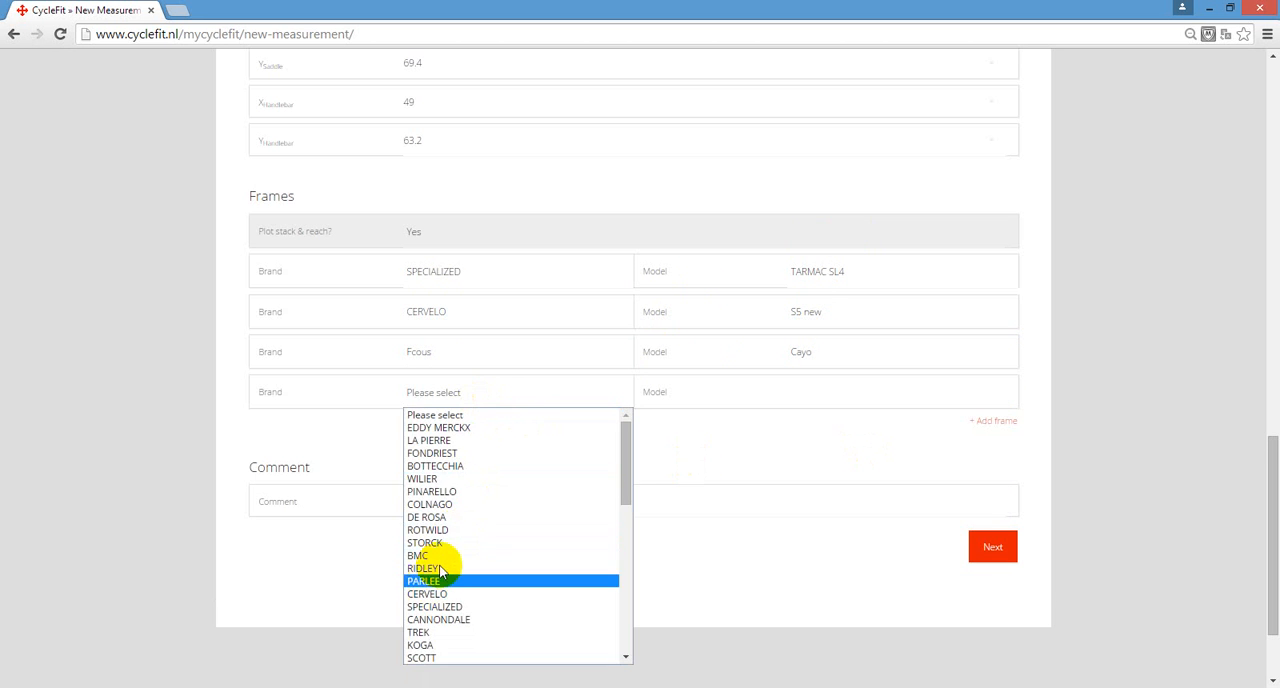
click(462, 543)
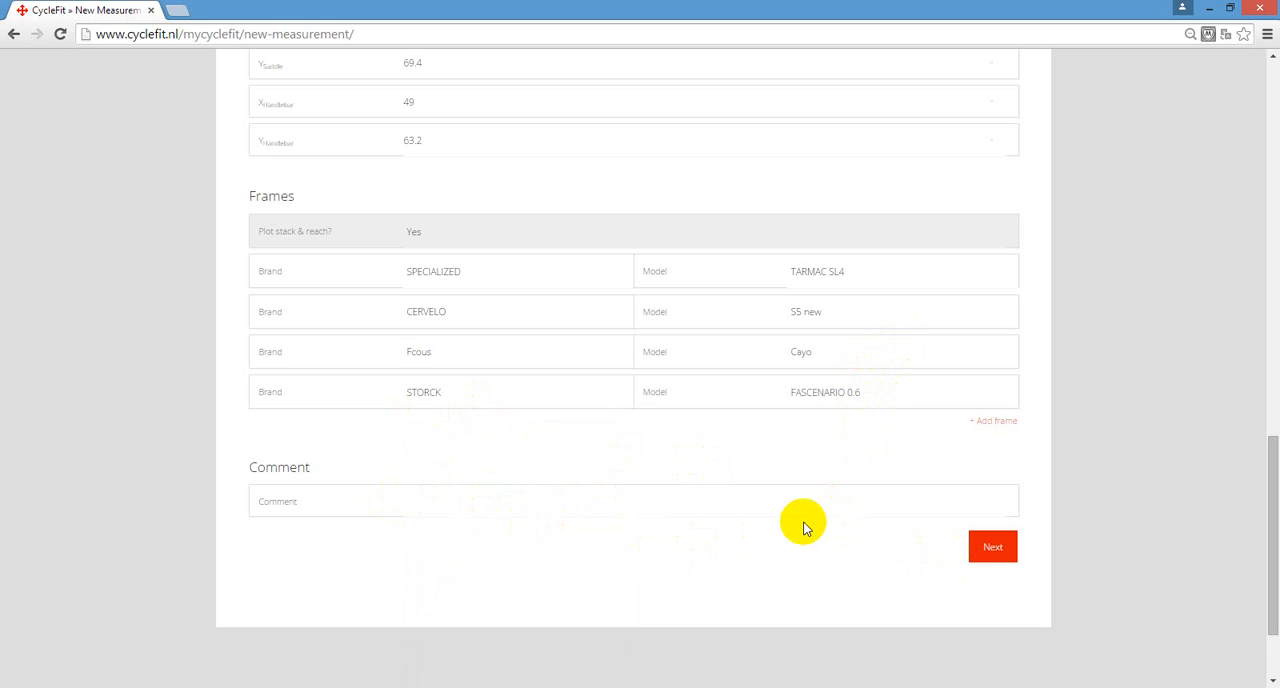
click(1002, 558)
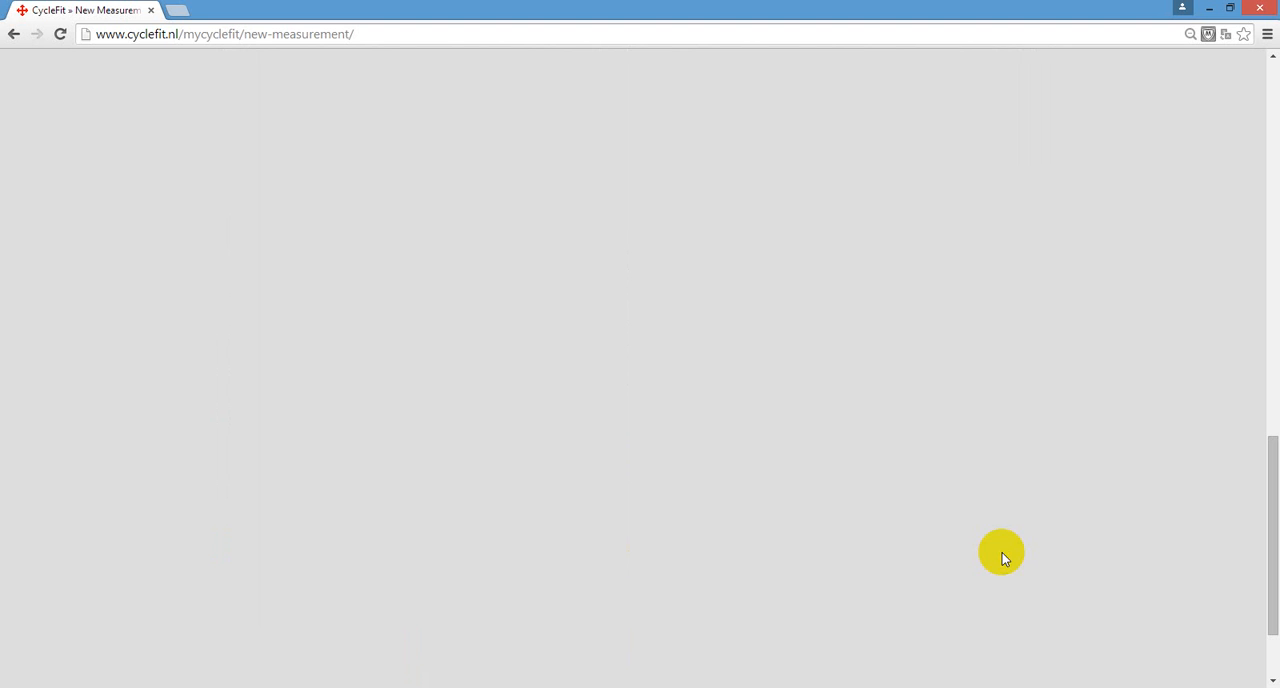
- Examine the stack and reach tables for the chosen frames, comparing stem, topcap and seatpost values with the explanatory diagrams
scroll(921, 415, up, 2)
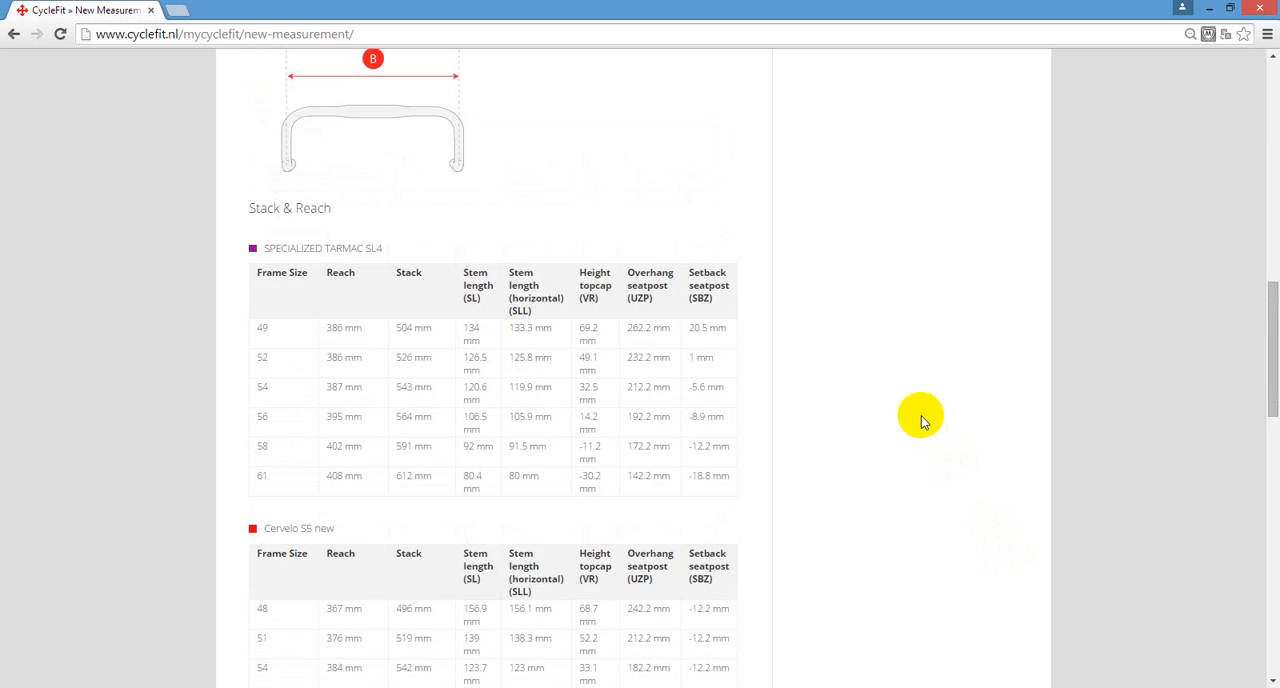
scroll(921, 415, down, 1)
scroll(921, 415, down, 1)
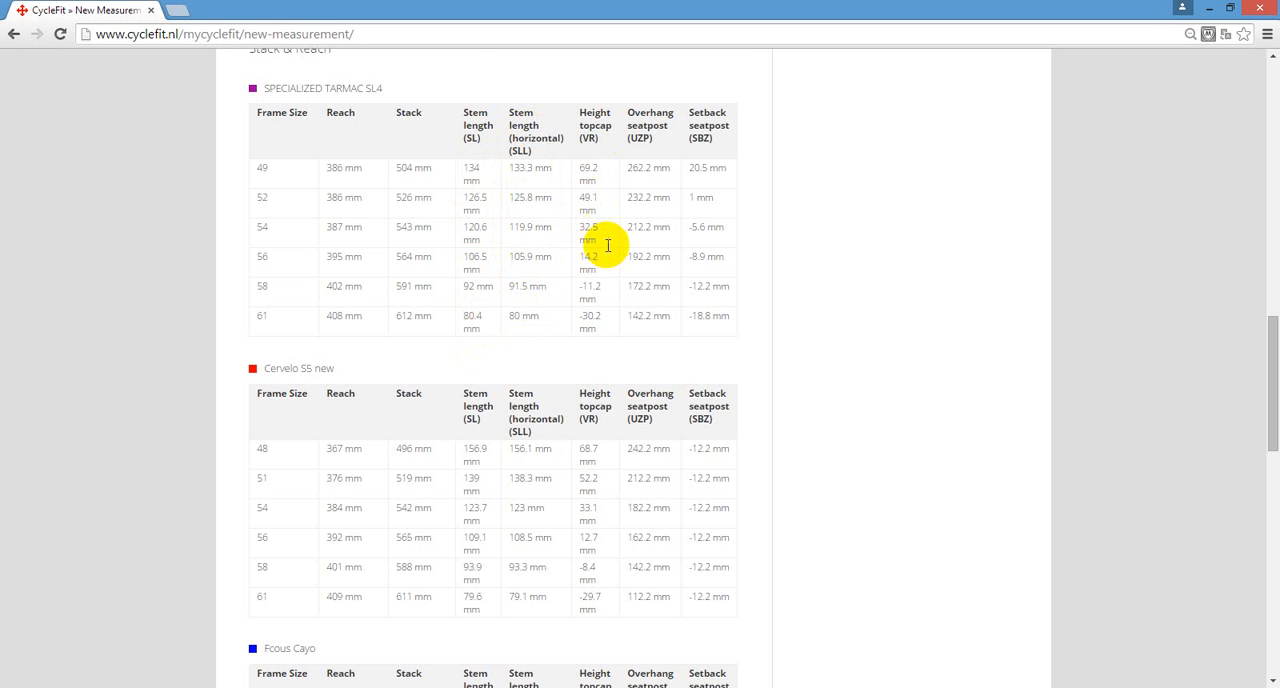
scroll(607, 245, down, 9)
scroll(757, 551, up, 2)
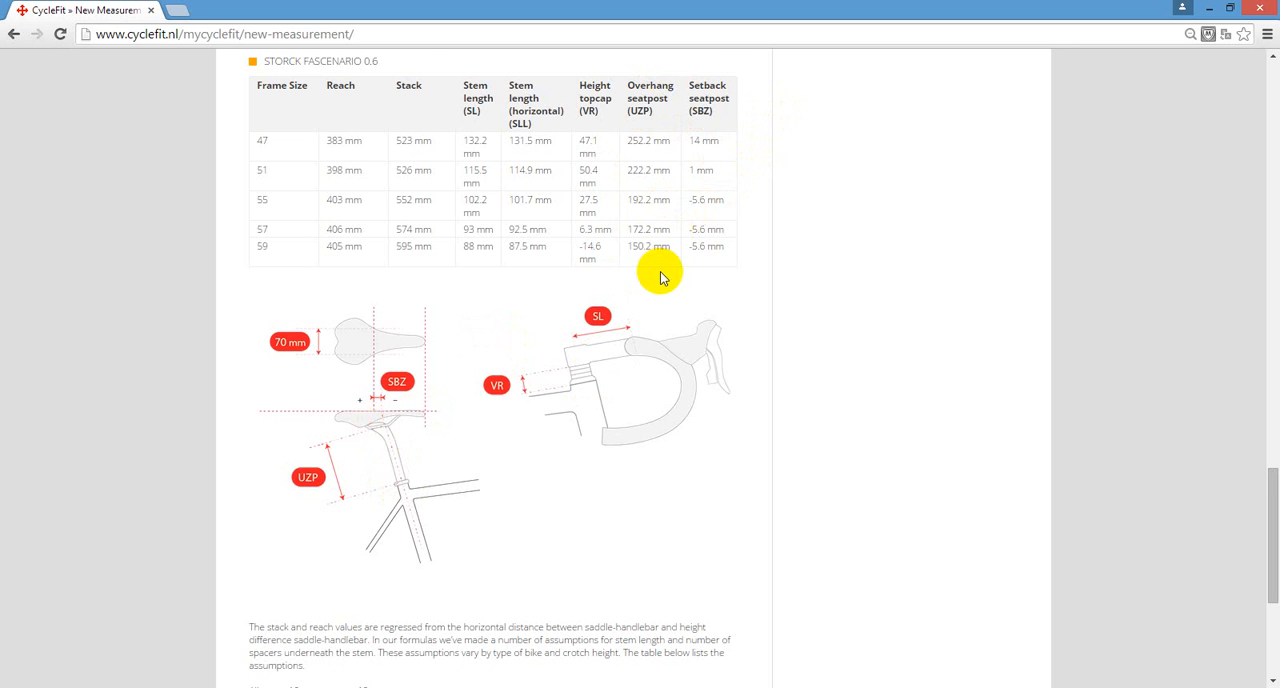
scroll(660, 283, down, 1)
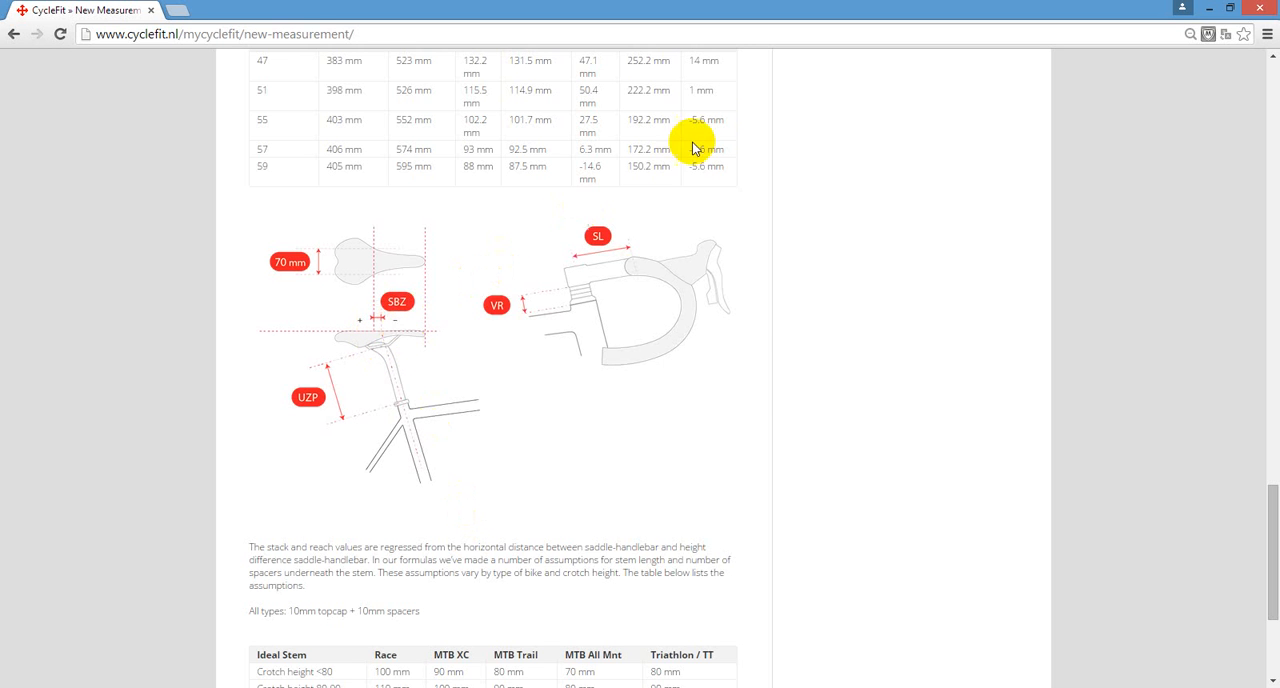
scroll(700, 140, up, 1)
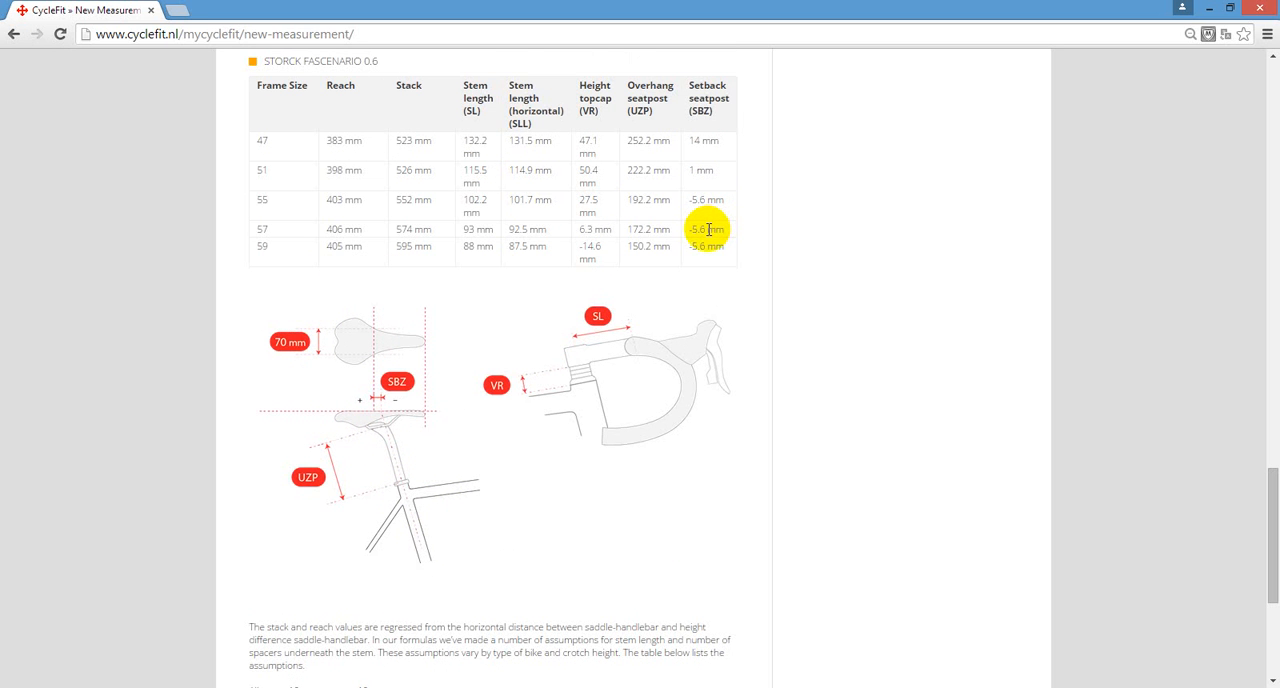
scroll(708, 229, down, 1)
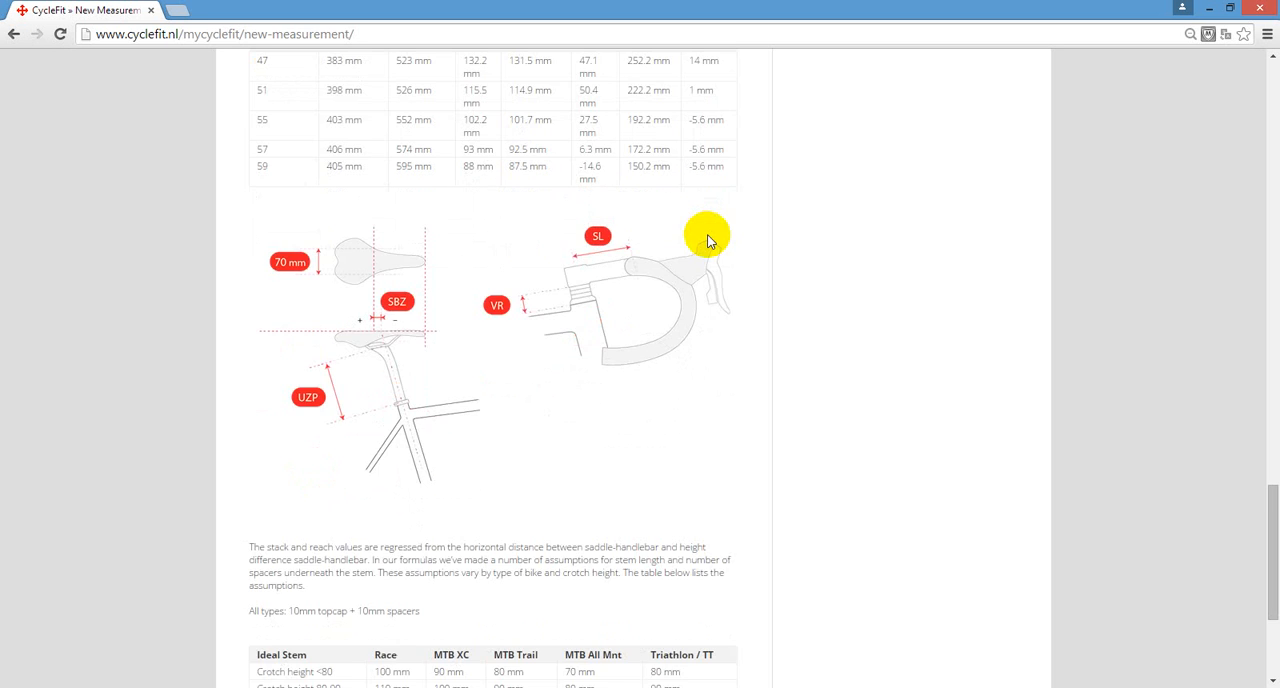
scroll(708, 240, up, 1)
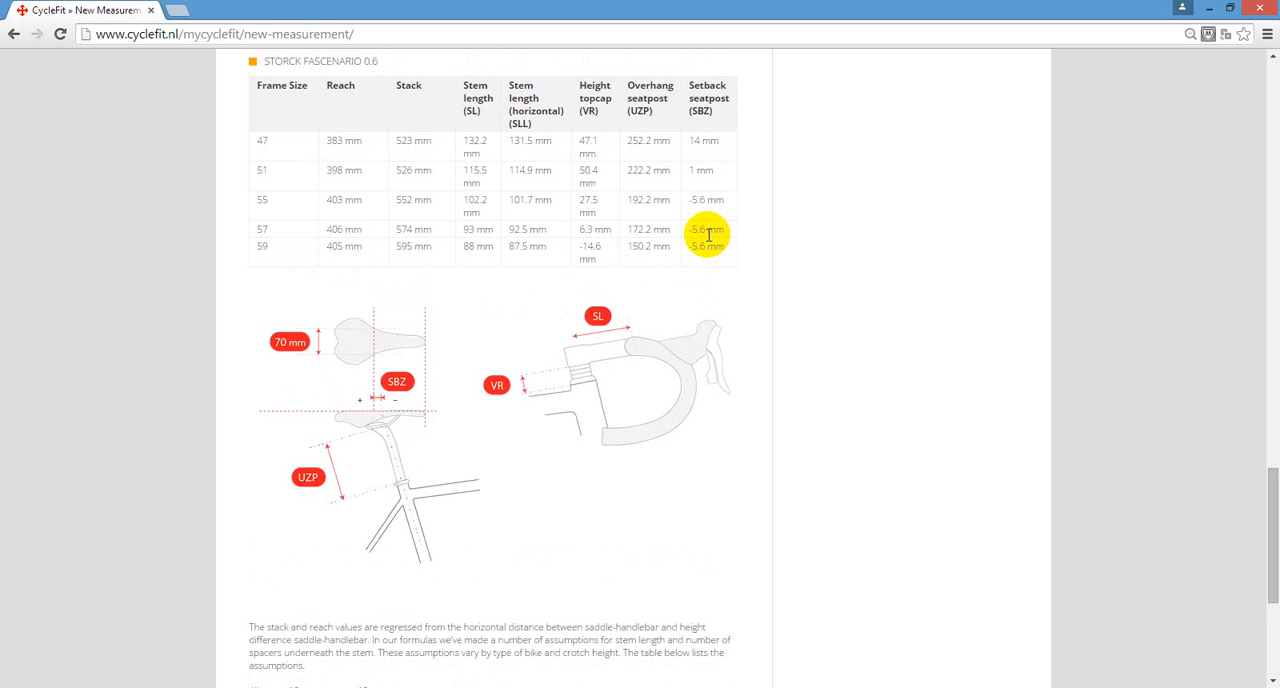